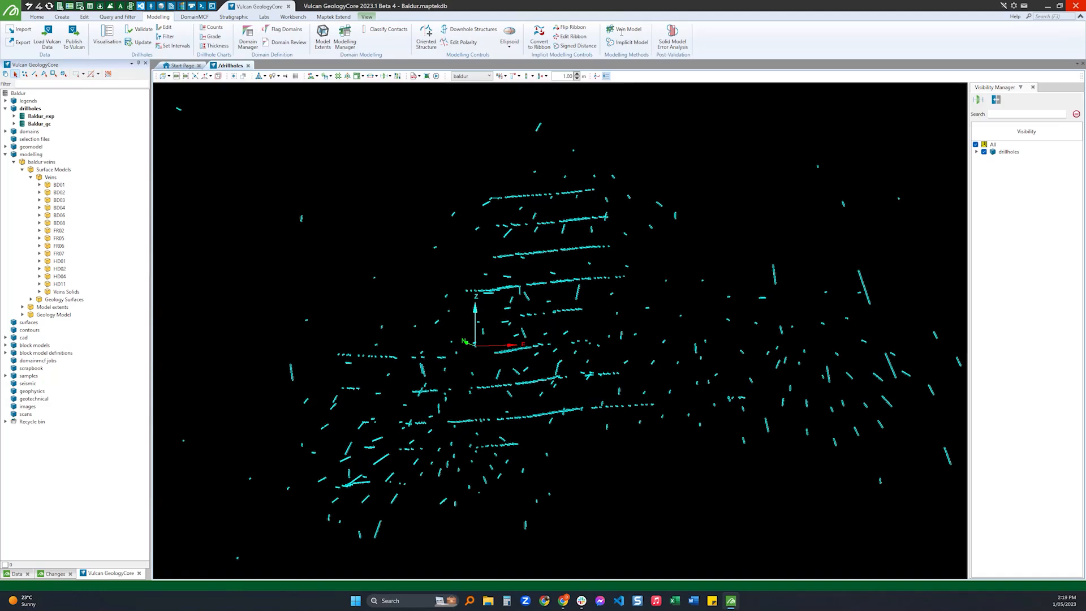
Open the Vein Model tool and review its Controls and Vein Contacts settings, then close it without modelling.
{"action": "left_click", "coordinate": [627, 28]}
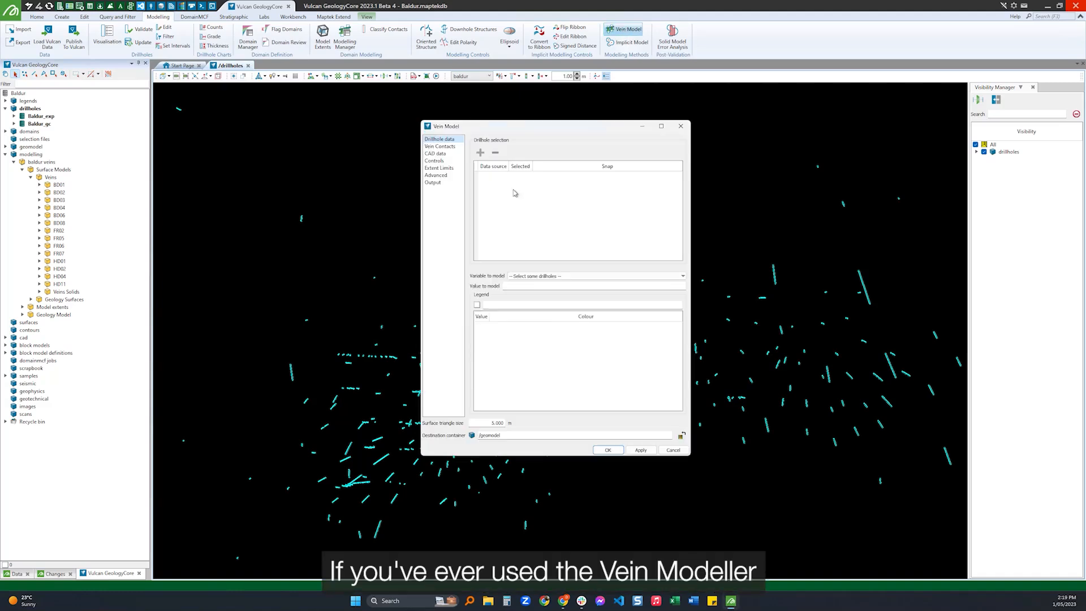
{"action": "left_click", "coordinate": [435, 161]}
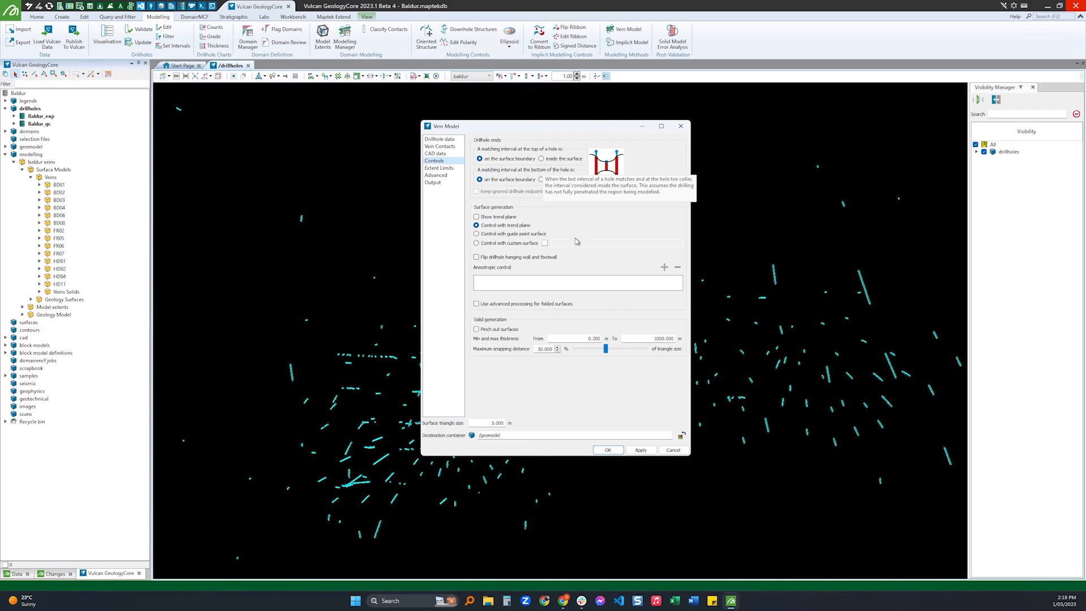
{"action": "left_click", "coordinate": [449, 148]}
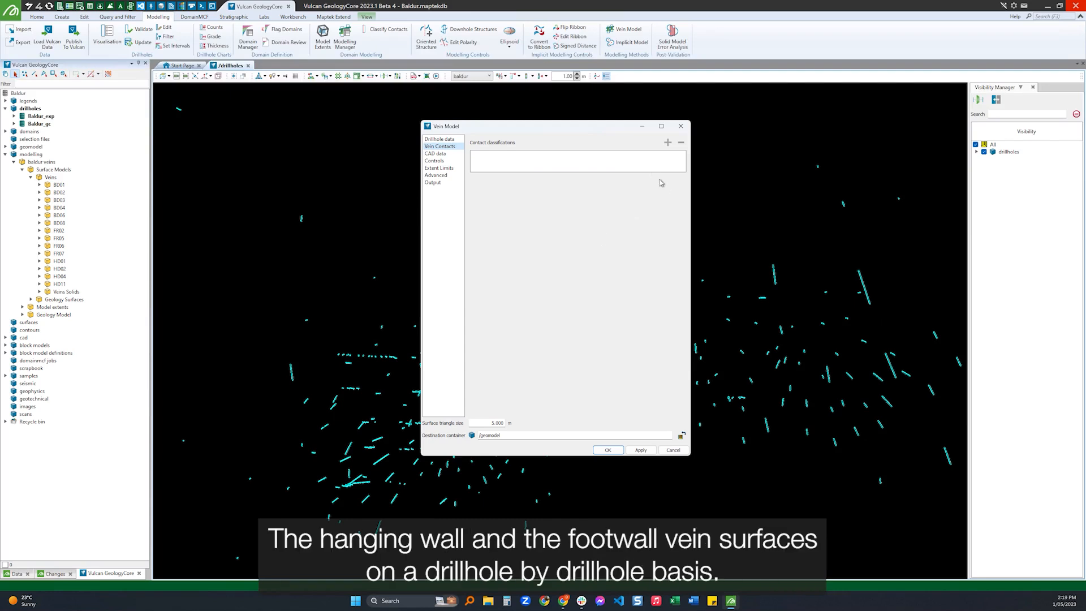
{"action": "left_click", "coordinate": [681, 125]}
Review the interval filter on the Baldur_exp drillholes, which uses the baldur Domain variable, and close it unchanged.
{"action": "left_click_drag", "start_coordinate": [519, 317], "coordinate": [544, 282]}
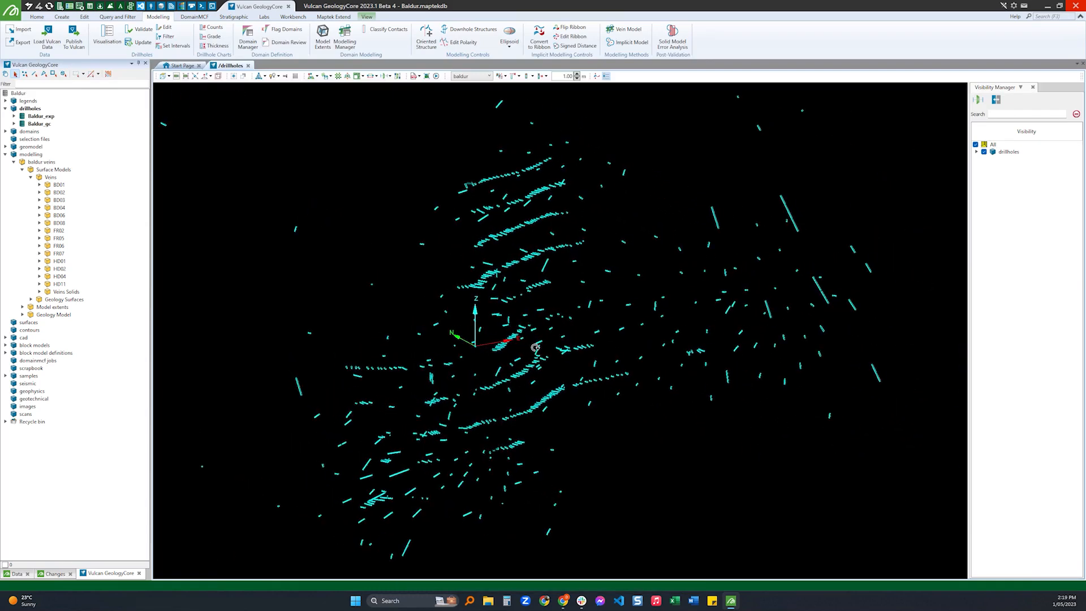
{"action": "left_click", "coordinate": [41, 116]}
{"action": "left_click", "coordinate": [168, 36]}
{"action": "scroll", "coordinate": [320, 269], "scroll_direction": "down", "scroll_amount": 3}
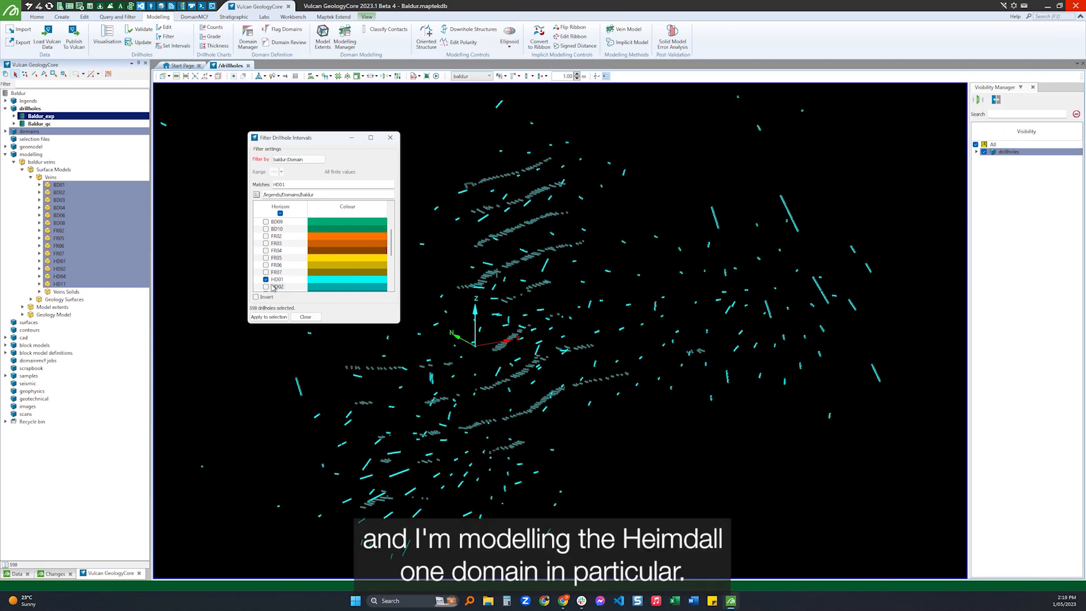
{"action": "left_click", "coordinate": [306, 317]}
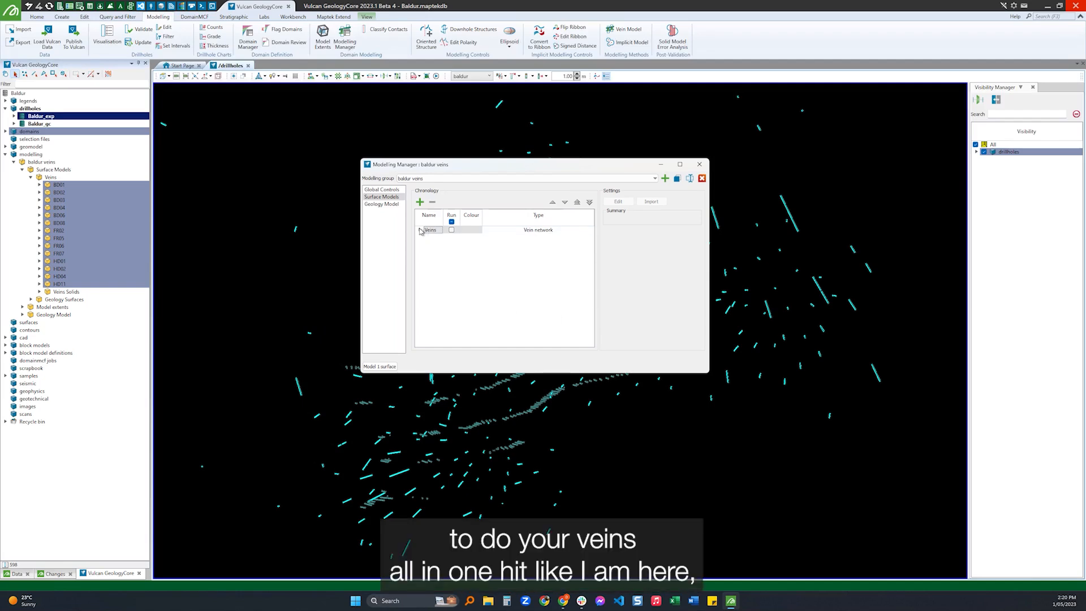
Include the HD01 vein in the modelling run and show the Vein Contacts settings in its modelling specifications.
{"action": "left_click", "coordinate": [419, 230]}
{"action": "left_click", "coordinate": [461, 310]}
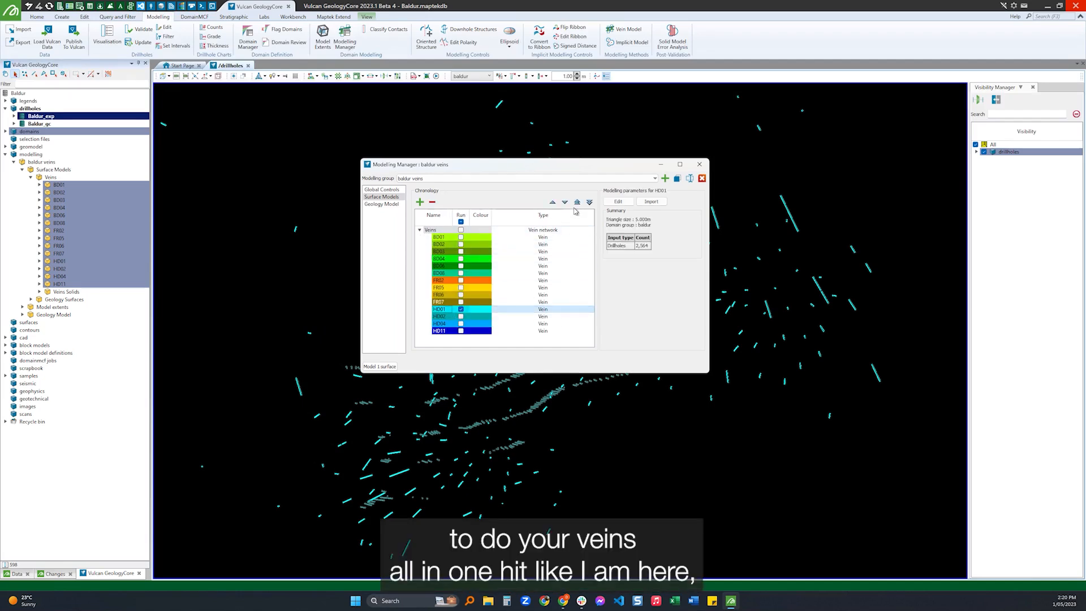
{"action": "left_click", "coordinate": [617, 202]}
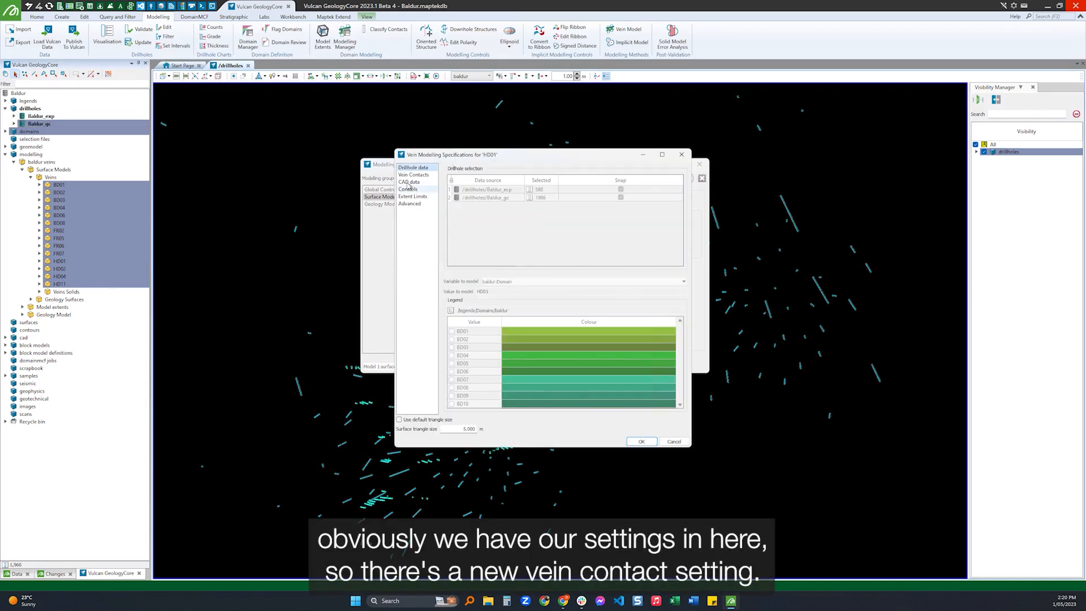
{"action": "left_click", "coordinate": [414, 175]}
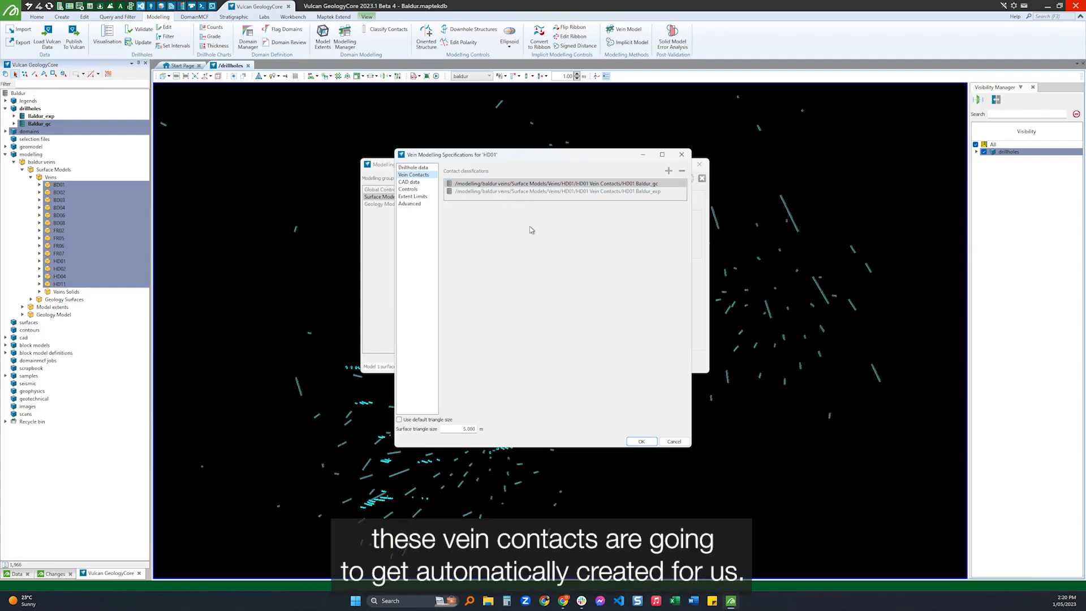
Set HD01's matching intervals at the top and bottom of the hole to on the surface boundary and model the surface.
{"action": "left_click", "coordinate": [407, 189]}
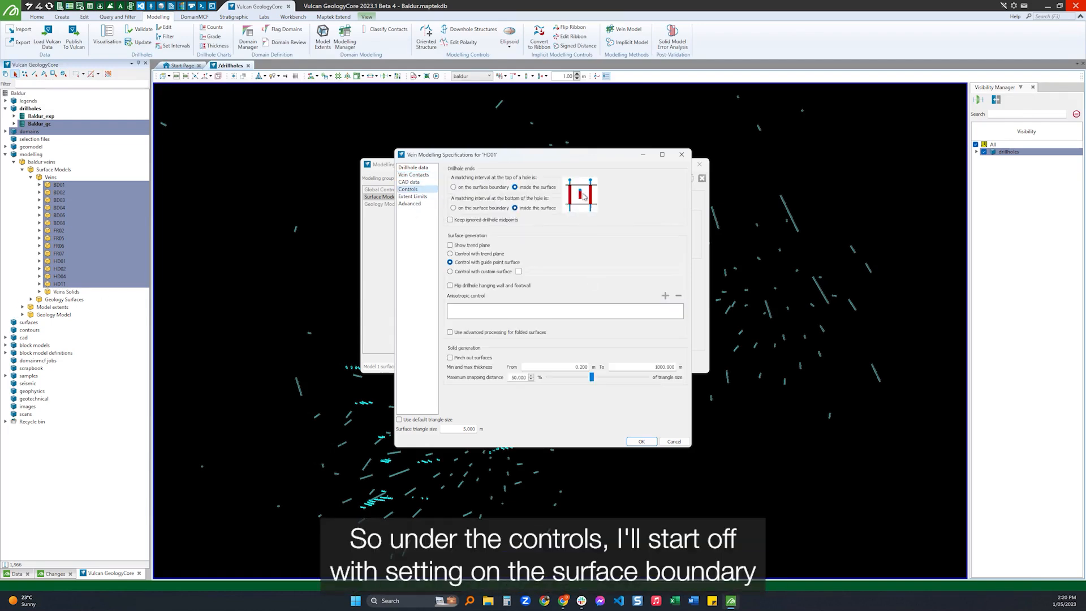
{"action": "left_click", "coordinate": [468, 187]}
{"action": "left_click", "coordinate": [471, 207]}
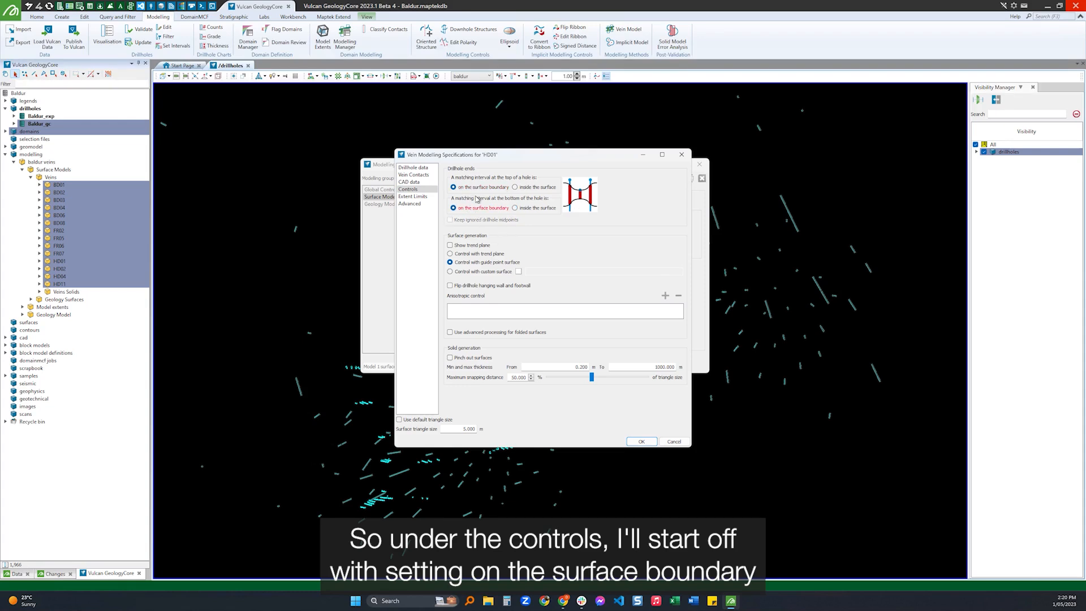
{"action": "left_click", "coordinate": [641, 441]}
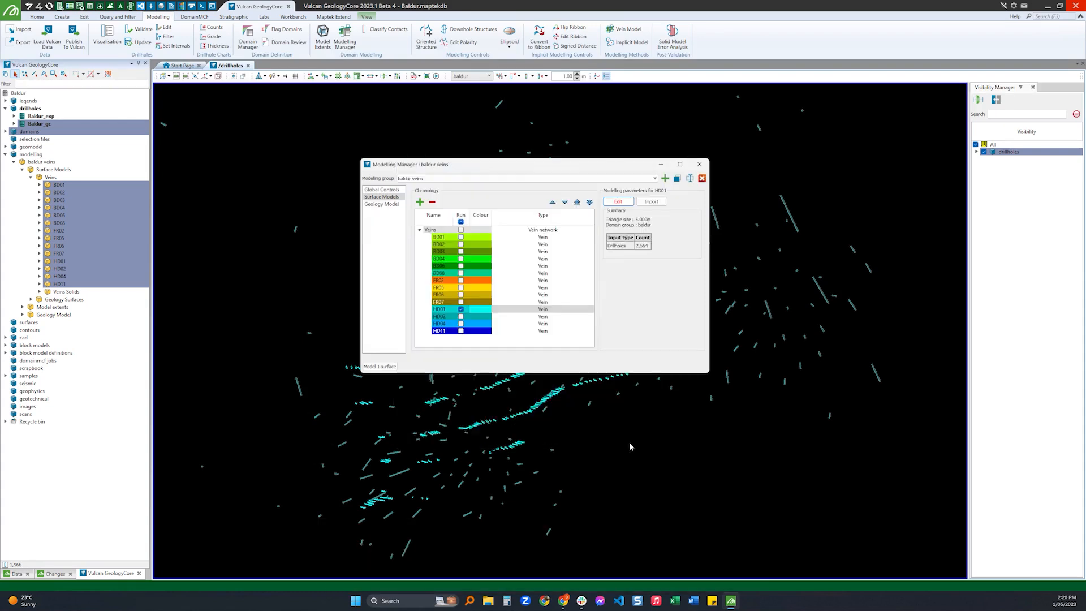
{"action": "left_click", "coordinate": [383, 367]}
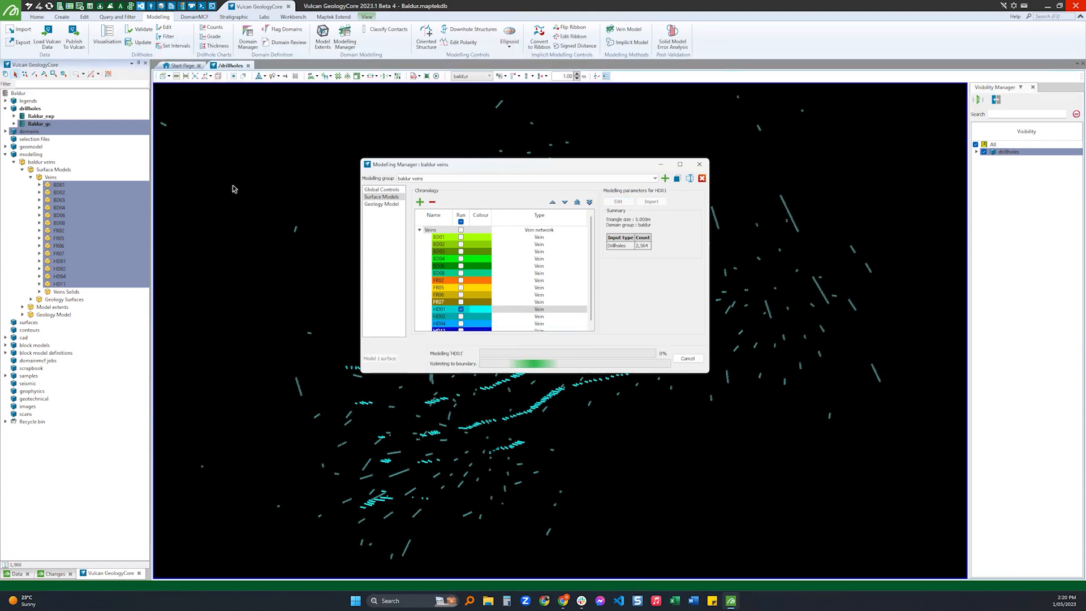
Hide the drillholes and load the HD01 Baldur_gc and HD01 Baldur_exp vein contacts into the view.
{"action": "left_click", "coordinate": [39, 261]}
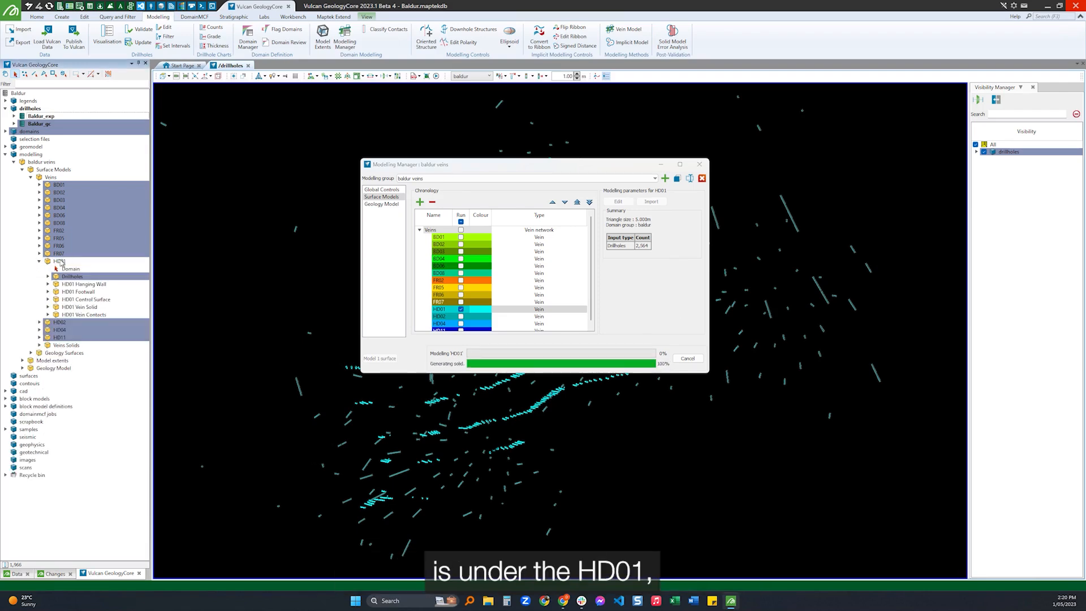
{"action": "left_click", "coordinate": [47, 315]}
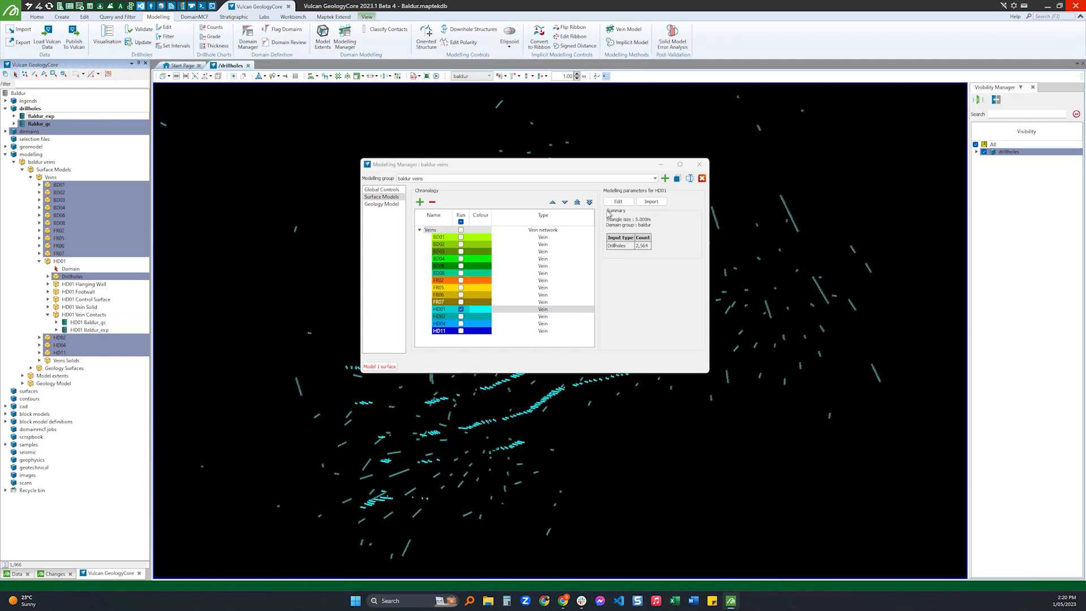
{"action": "left_click", "coordinate": [699, 165]}
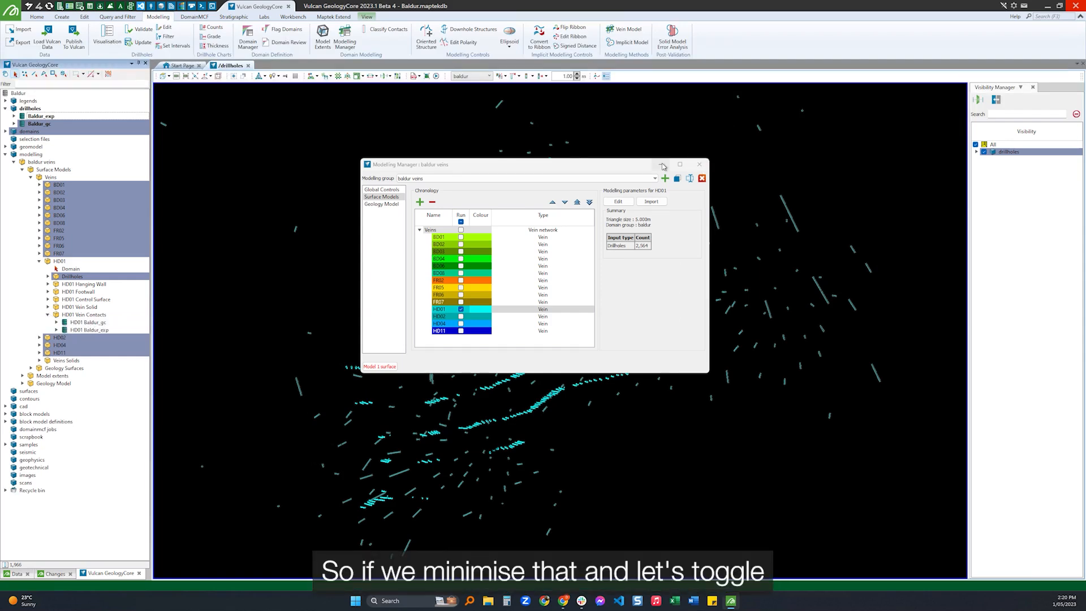
{"action": "left_click", "coordinate": [985, 152]}
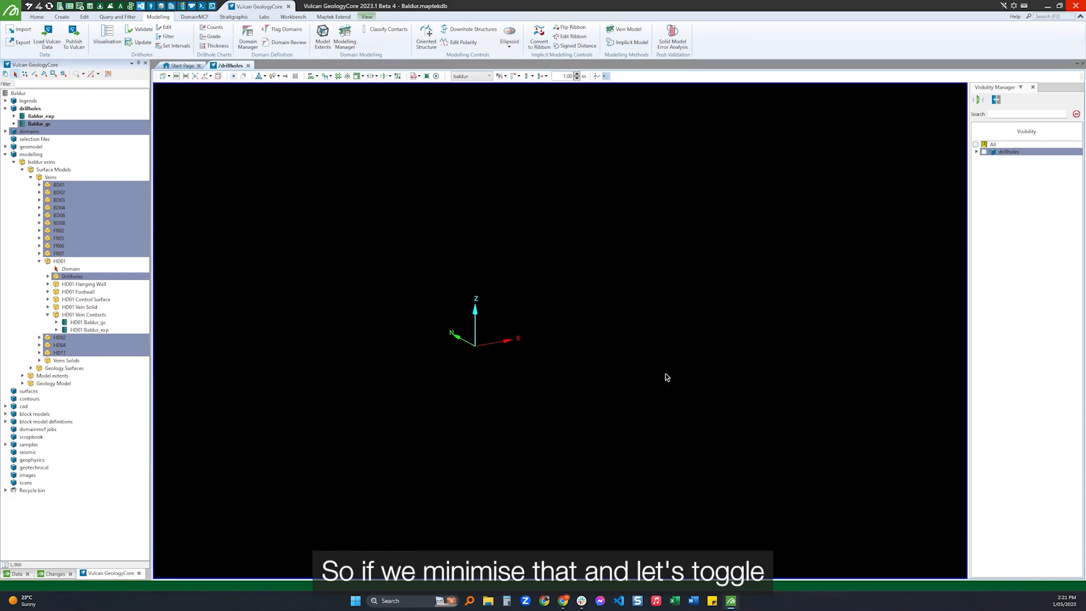
{"action": "left_click_drag", "start_coordinate": [95, 322], "coordinate": [192, 325]}
{"action": "left_click_drag", "start_coordinate": [87, 331], "coordinate": [424, 235]}
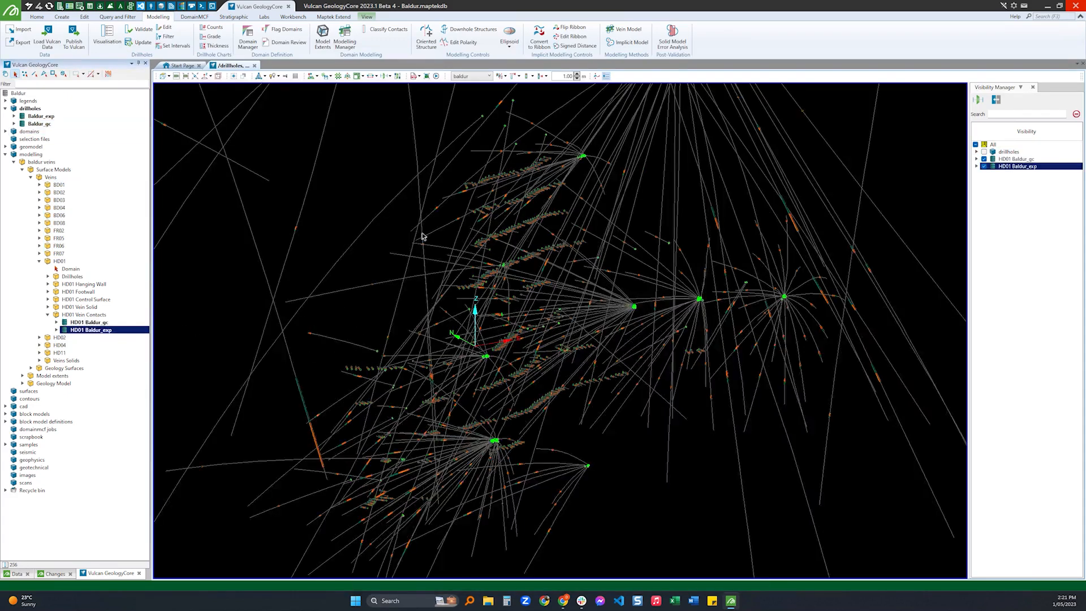
Examine the hanging wall and footwall contacts along the HD01 drillholes and face samples up close.
{"action": "scroll", "coordinate": [405, 359], "scroll_direction": "up", "scroll_amount": 10}
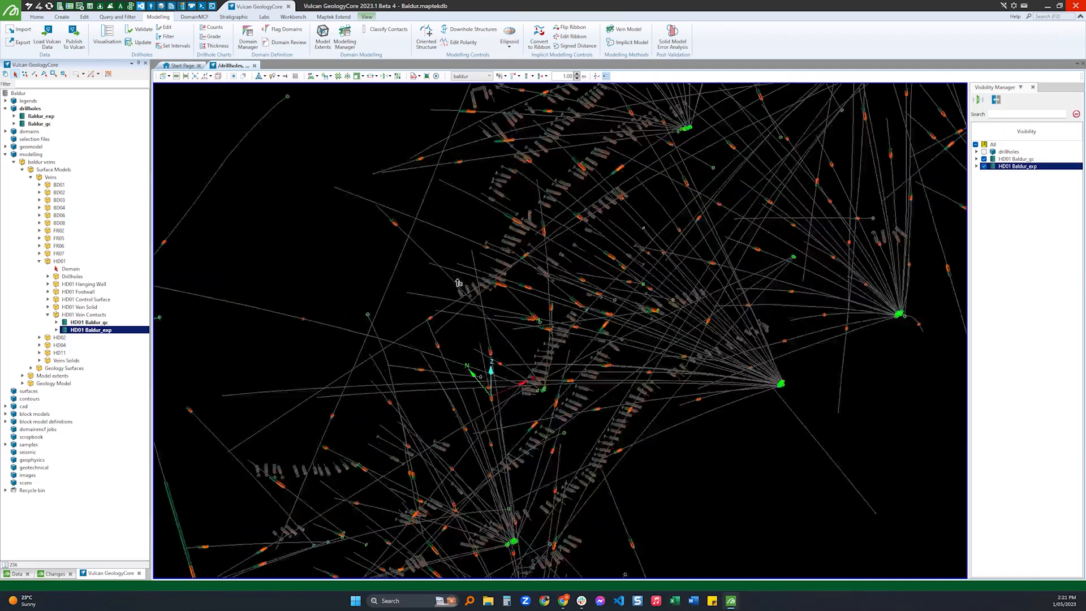
{"action": "scroll", "coordinate": [472, 305], "scroll_direction": "up", "scroll_amount": 4}
{"action": "left_click", "coordinate": [487, 275]}
{"action": "right_click_drag", "start_coordinate": [473, 364], "coordinate": [475, 309]}
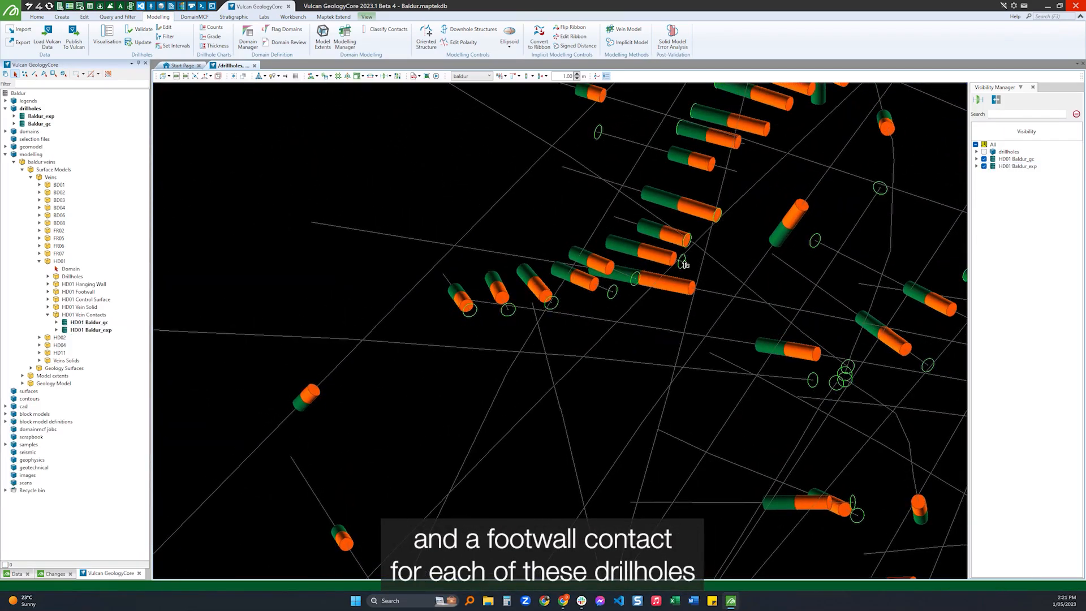
{"action": "scroll", "coordinate": [465, 335], "scroll_direction": "down", "scroll_amount": 5}
{"action": "right_click_drag", "start_coordinate": [476, 400], "coordinate": [495, 367]}
{"action": "scroll", "coordinate": [495, 366], "scroll_direction": "up", "scroll_amount": 6}
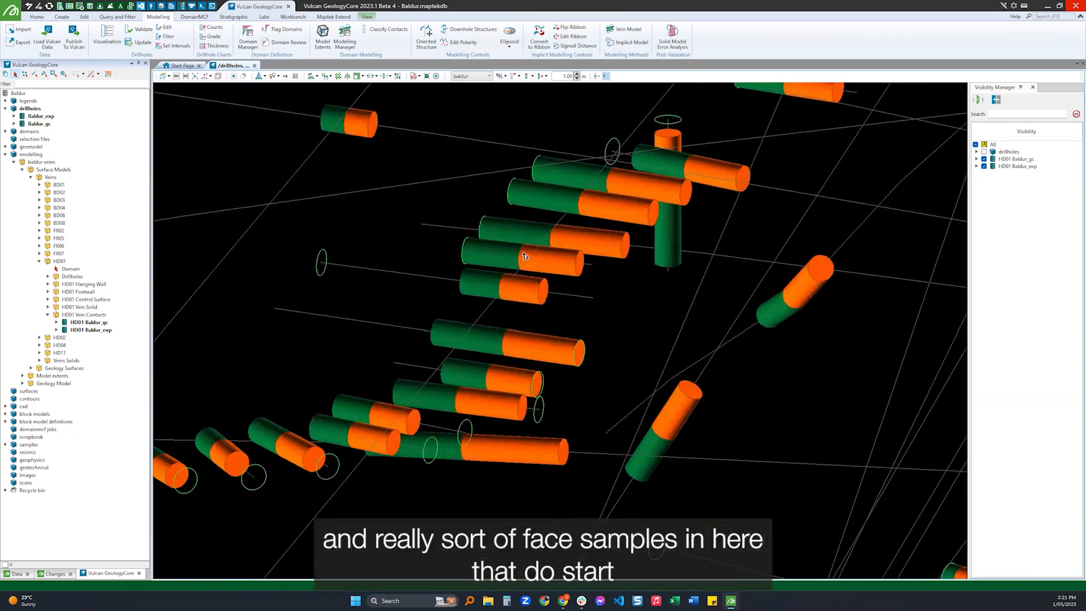
{"action": "scroll", "coordinate": [465, 259], "scroll_direction": "down", "scroll_amount": 2}
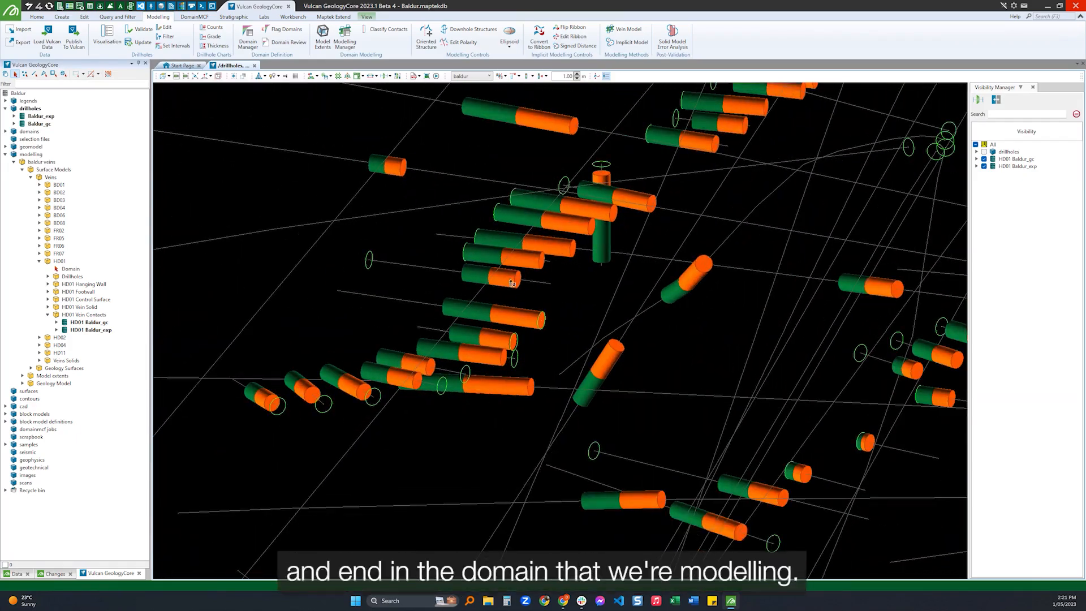
{"action": "scroll", "coordinate": [474, 271], "scroll_direction": "down", "scroll_amount": 3}
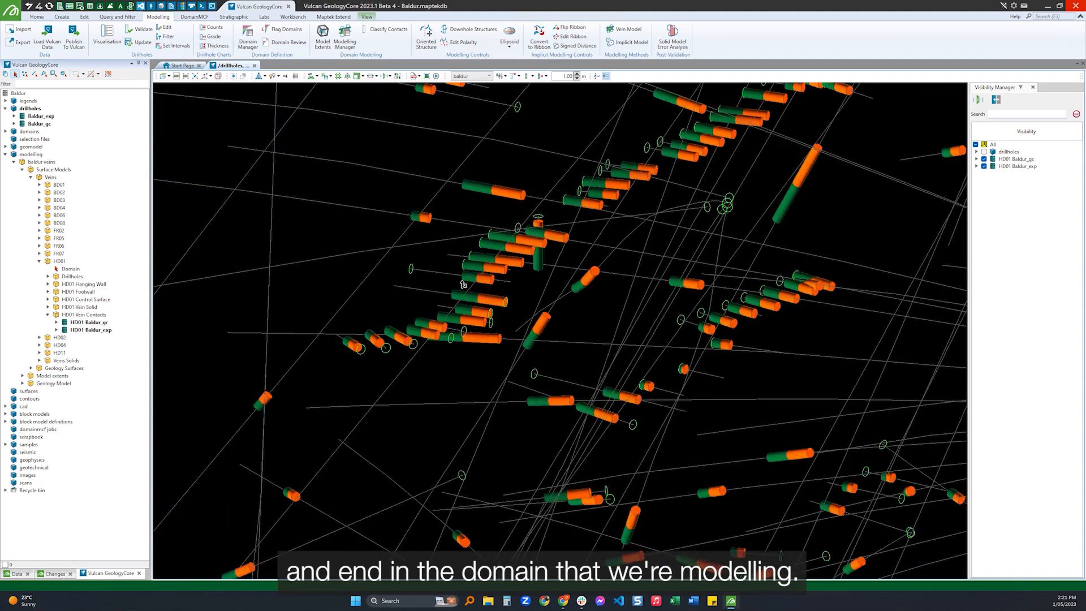
{"action": "scroll", "coordinate": [475, 267], "scroll_direction": "up", "scroll_amount": 3}
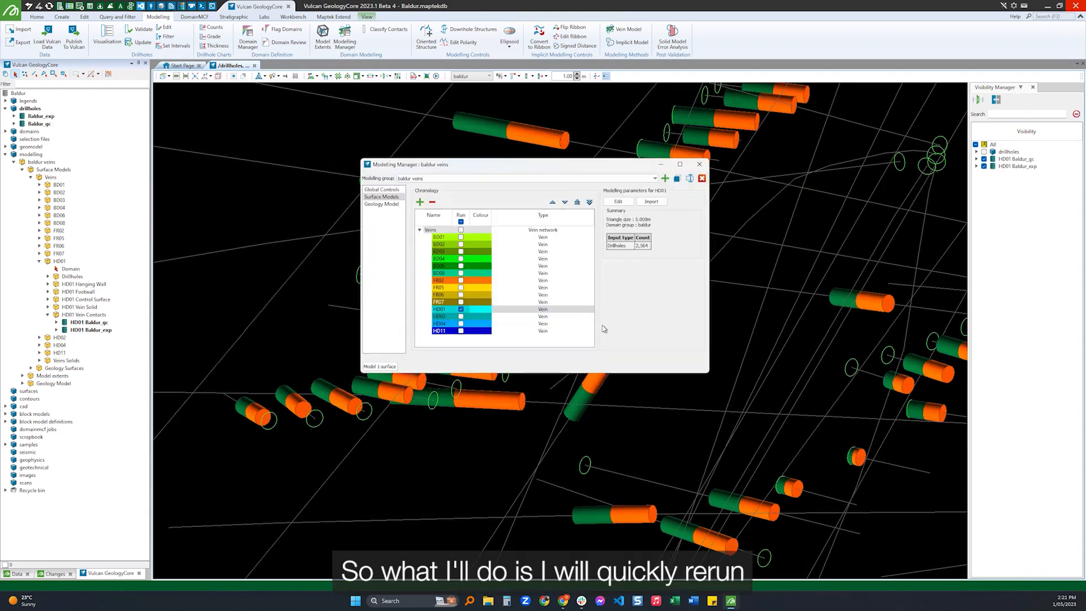
Set HD01's matching intervals at hole top and bottom to inside the surface, remodel the vein, and close the Modelling Manager.
{"action": "left_click", "coordinate": [624, 201]}
{"action": "left_click", "coordinate": [413, 197]}
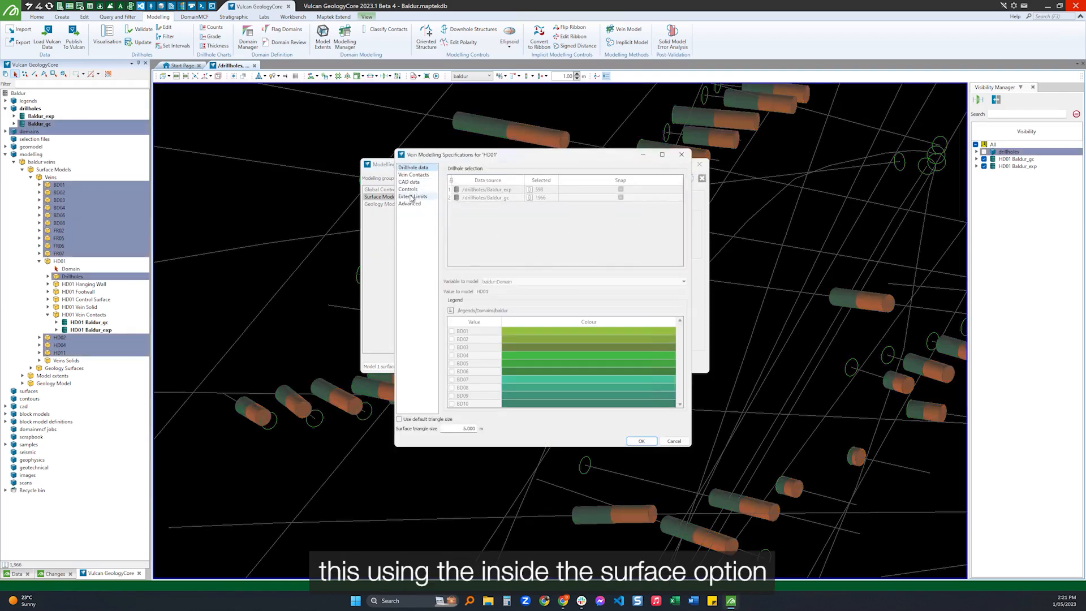
{"action": "key", "text": "Up"}
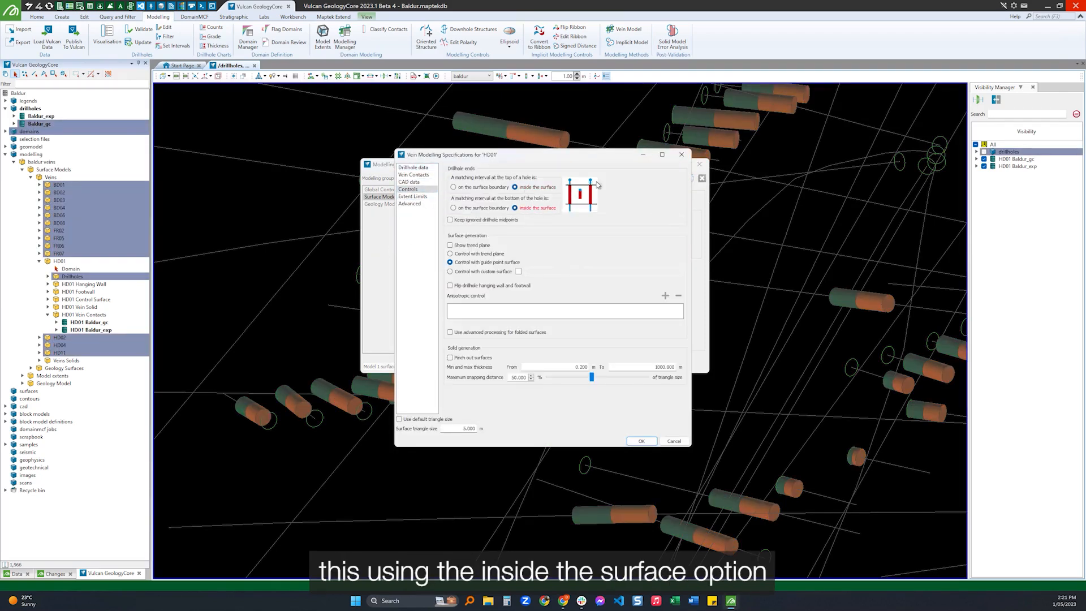
{"action": "left_click", "coordinate": [640, 440]}
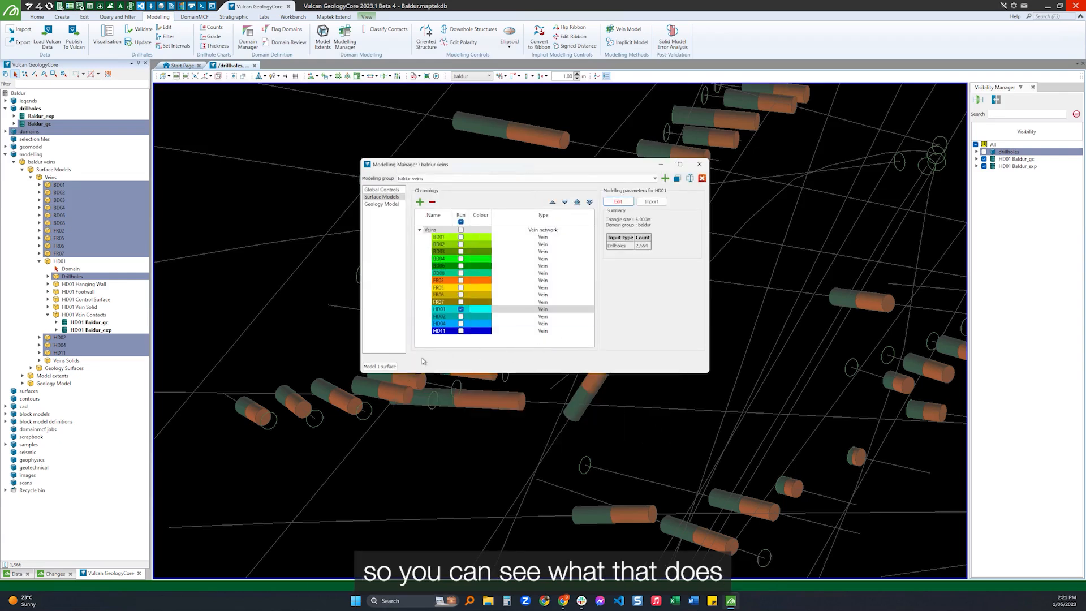
{"action": "left_click_drag", "start_coordinate": [472, 166], "coordinate": [742, 173]}
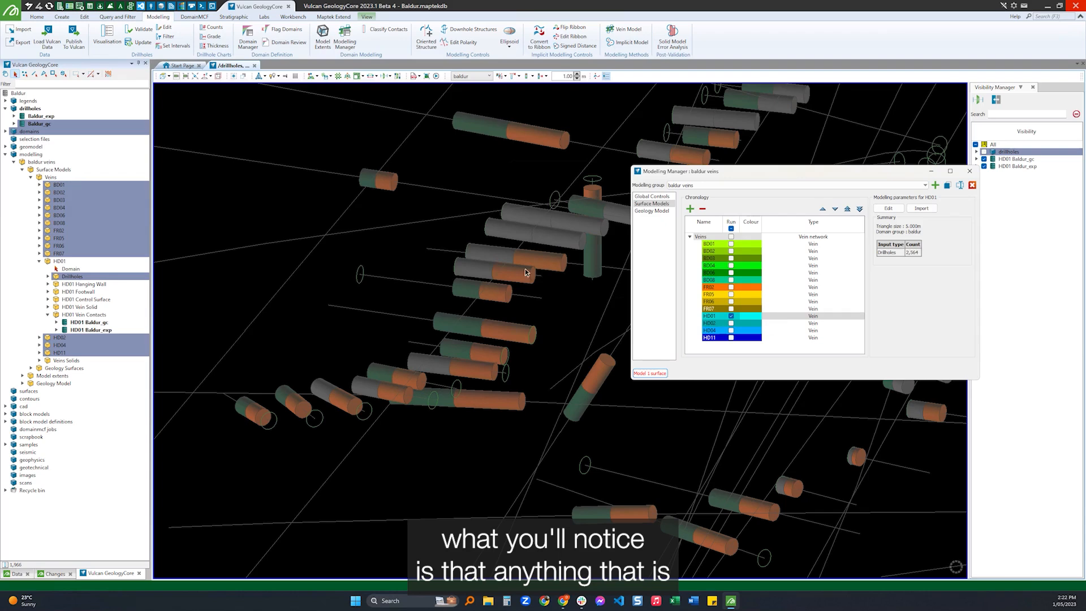
{"action": "left_click", "coordinate": [563, 330]}
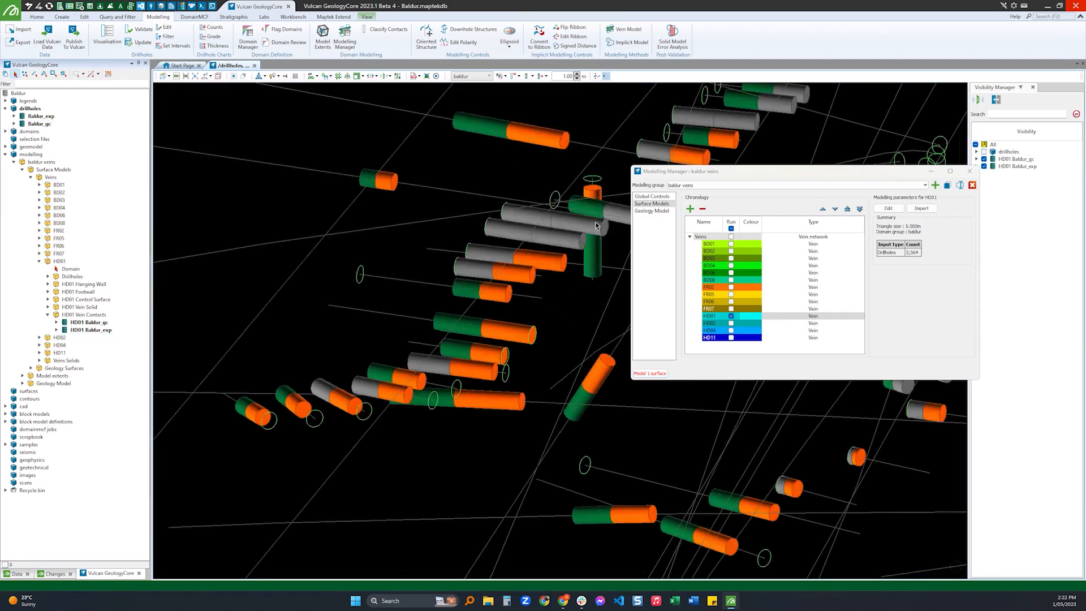
{"action": "mouse_move", "coordinate": [490, 228]}
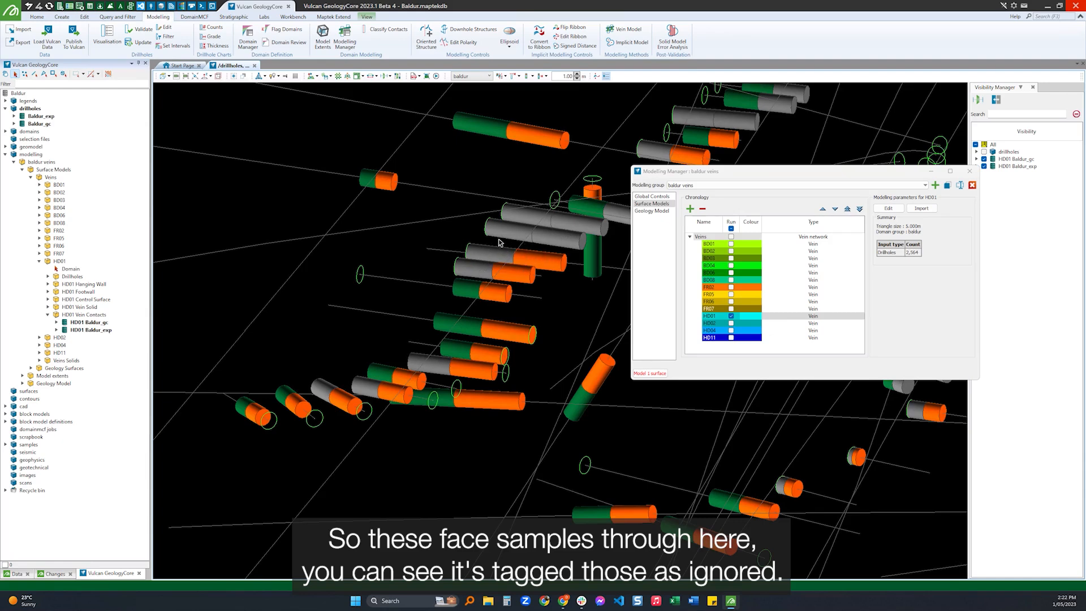
{"action": "left_click", "coordinate": [973, 173]}
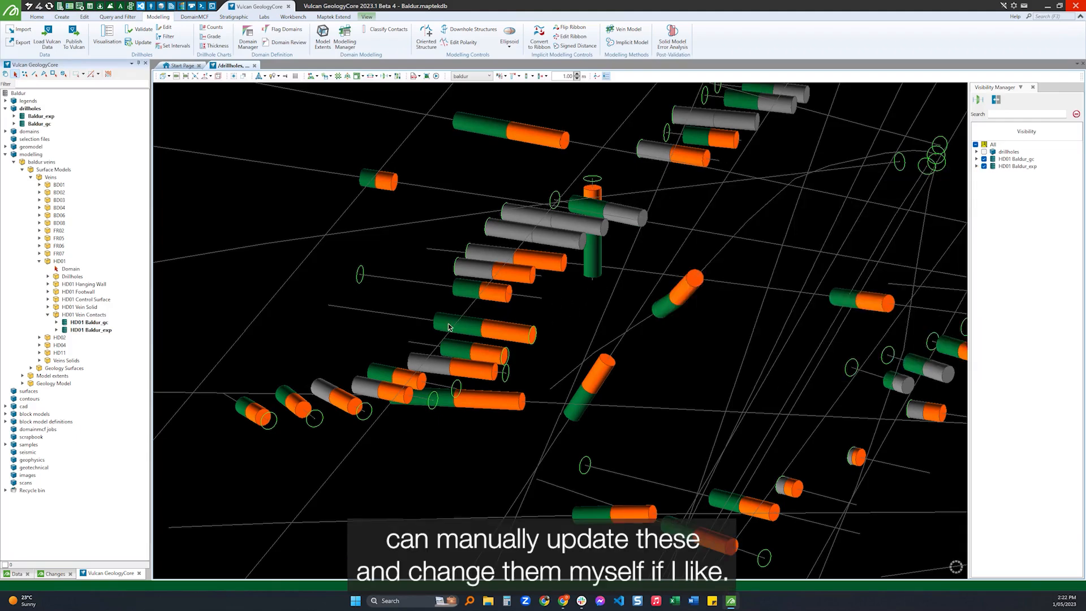
Start Classify Contacts and classify the collar-side intervals of the two adjacent, fully ignored HD01 holes as Footwall.
{"action": "scroll", "coordinate": [451, 318], "scroll_direction": "down", "scroll_amount": 4}
{"action": "scroll", "coordinate": [471, 273], "scroll_direction": "up", "scroll_amount": 5}
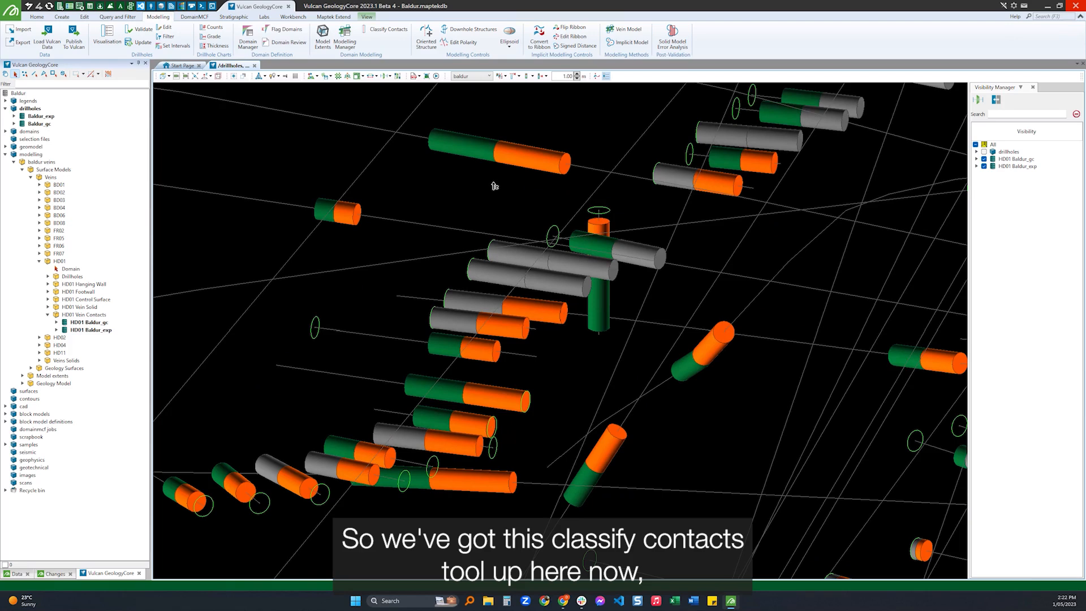
{"action": "left_click", "coordinate": [380, 33]}
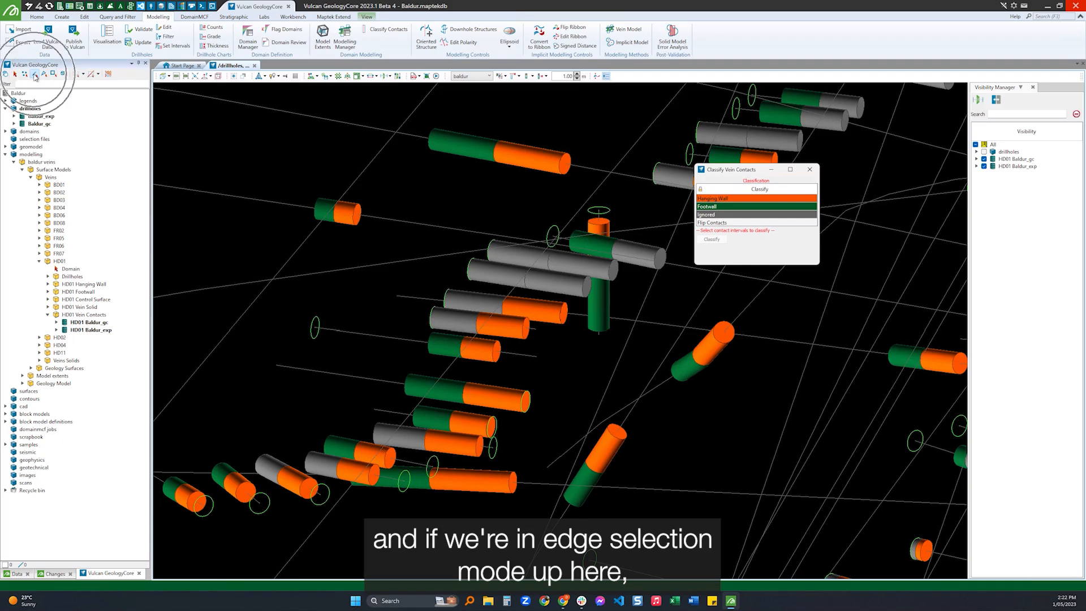
{"action": "left_click", "coordinate": [505, 253]}
{"action": "left_click", "coordinate": [497, 273], "text": "ctrl"}
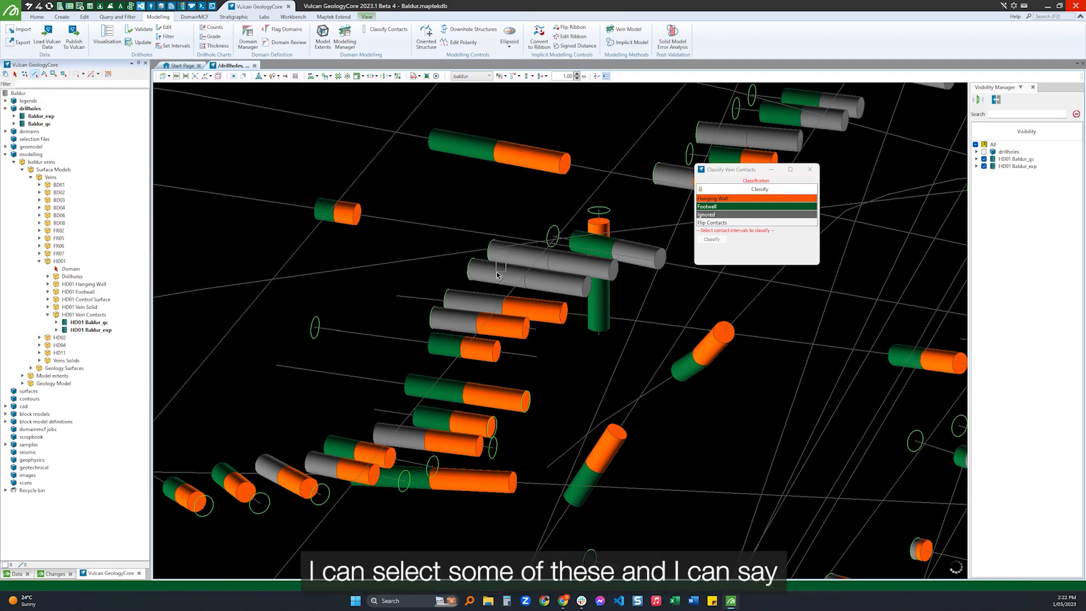
{"action": "left_click", "coordinate": [724, 207]}
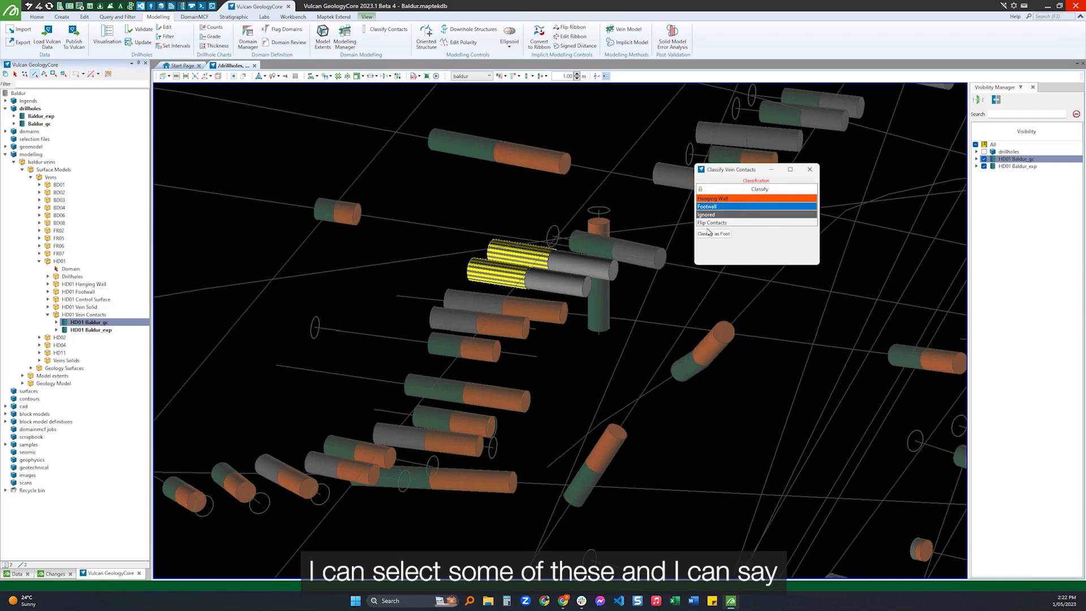
{"action": "left_click", "coordinate": [714, 234]}
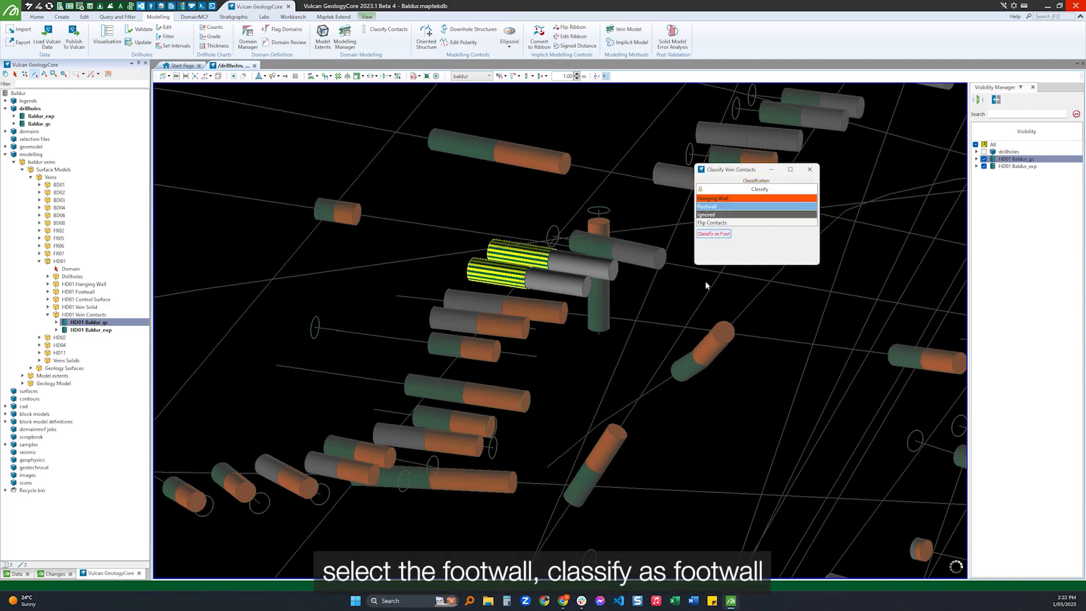
Classify the remaining ignored intervals of the same two adjacent holes as Hanging Wall.
{"action": "middle_click_drag", "start_coordinate": [569, 293], "coordinate": [531, 305]}
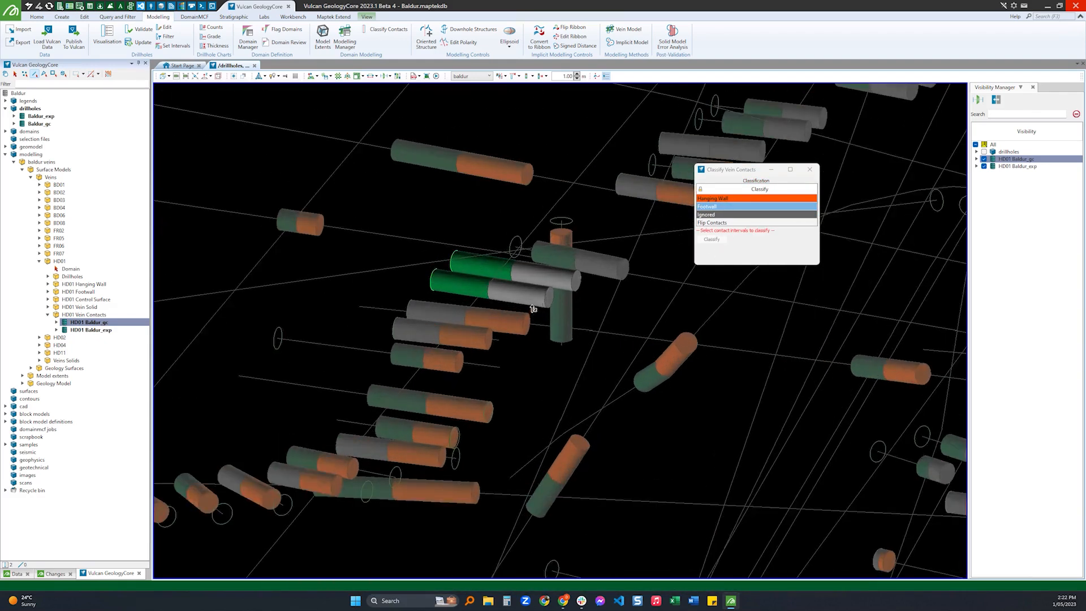
{"action": "key", "text": "Escape"}
{"action": "left_click_drag", "start_coordinate": [532, 275], "coordinate": [547, 312]}
{"action": "left_click", "coordinate": [754, 198]}
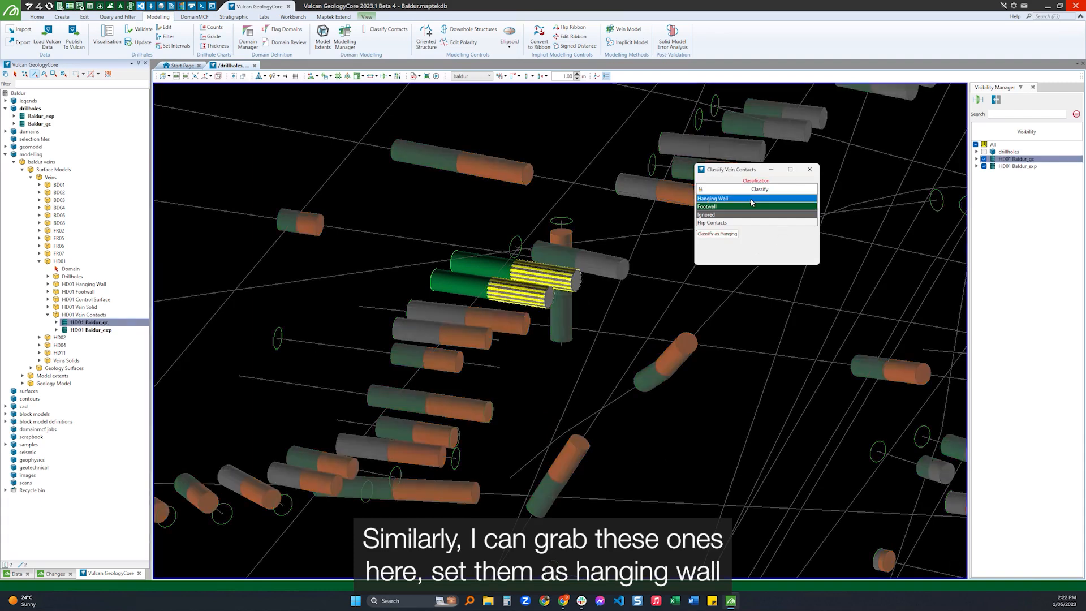
{"action": "left_click", "coordinate": [714, 235]}
Flip the contacts of the two reclassified holes, flip them back again, and clear the selection.
{"action": "left_click_drag", "start_coordinate": [486, 264], "coordinate": [472, 291]}
{"action": "left_click", "coordinate": [731, 223]}
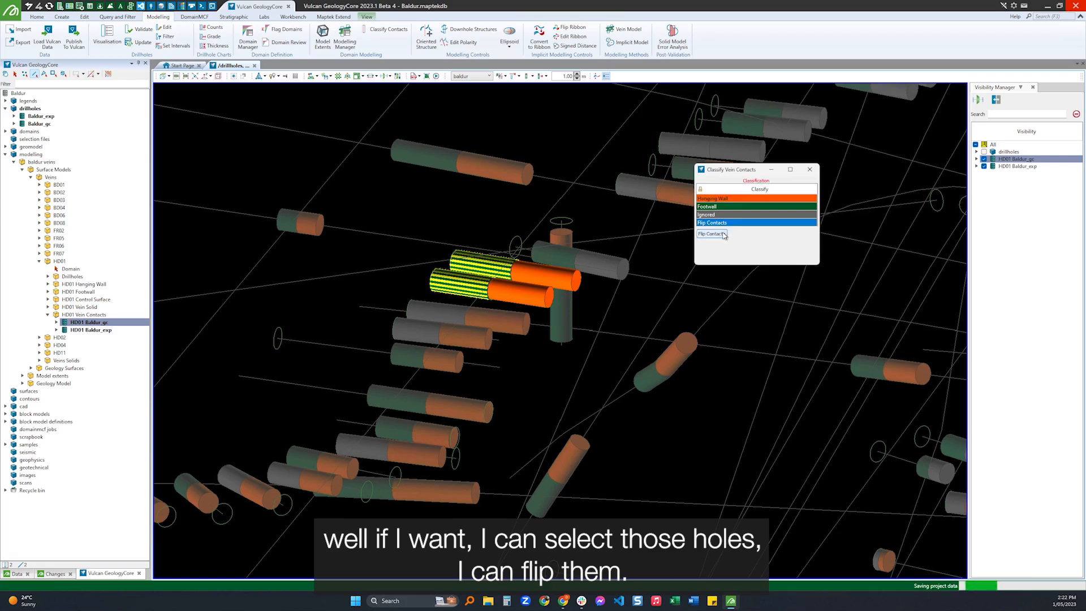
{"action": "left_click", "coordinate": [712, 234]}
{"action": "left_click", "coordinate": [711, 234]}
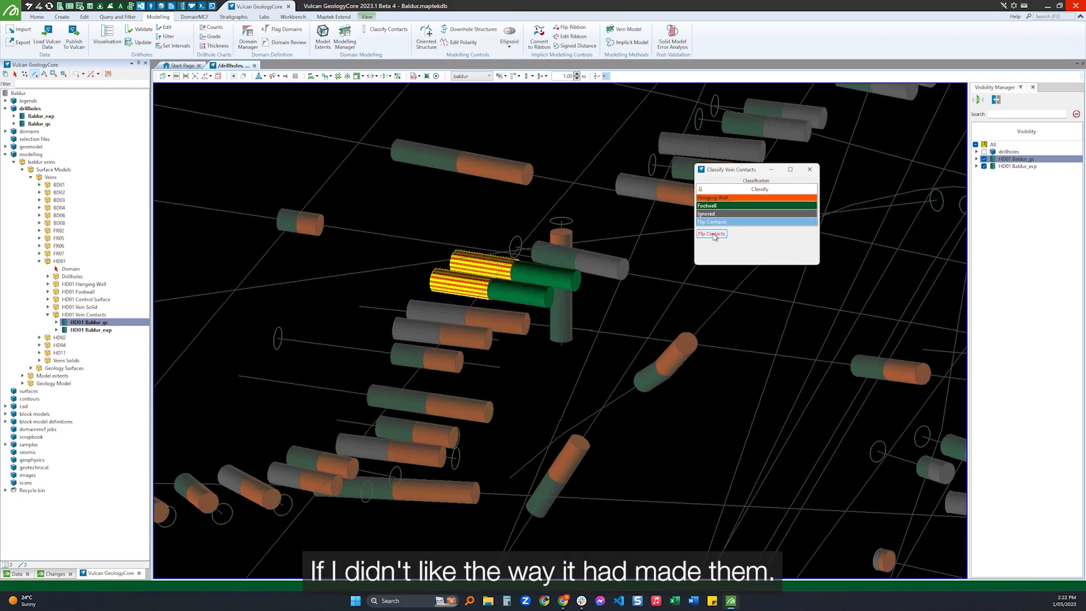
{"action": "left_click", "coordinate": [618, 290]}
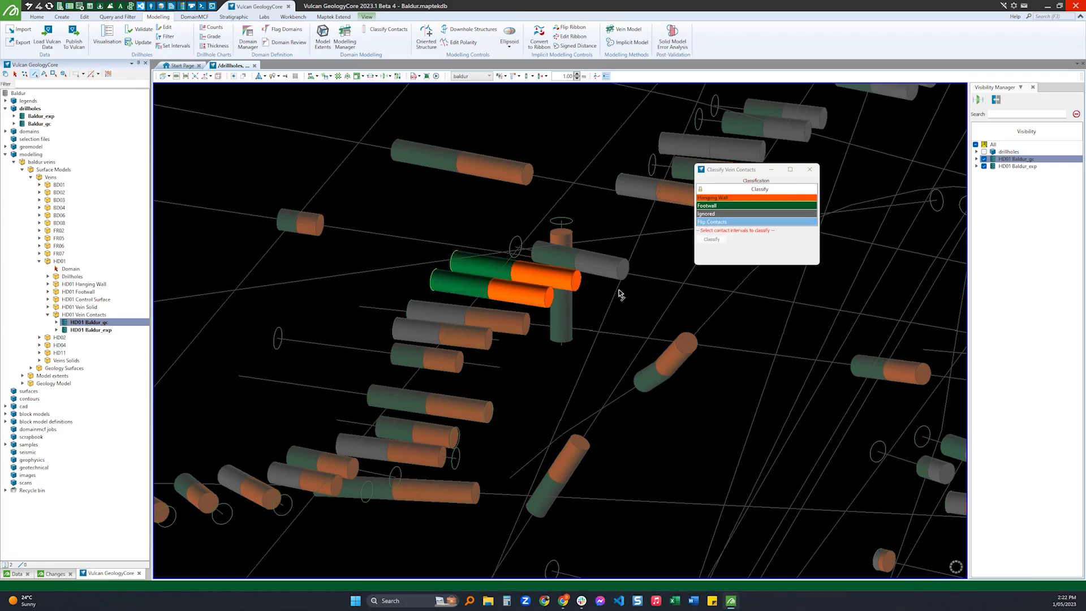
{"action": "left_click", "coordinate": [589, 293]}
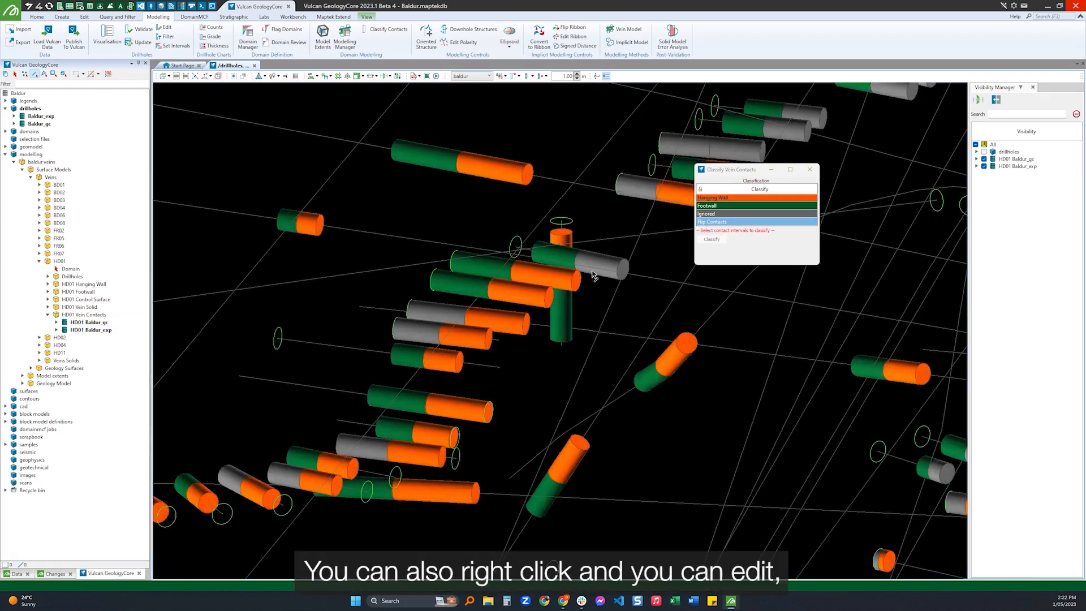
Clear the Edited flag on both vein contact intervals of hole RC0496 and close the Classify Vein Contacts tool.
{"action": "right_click", "coordinate": [484, 265]}
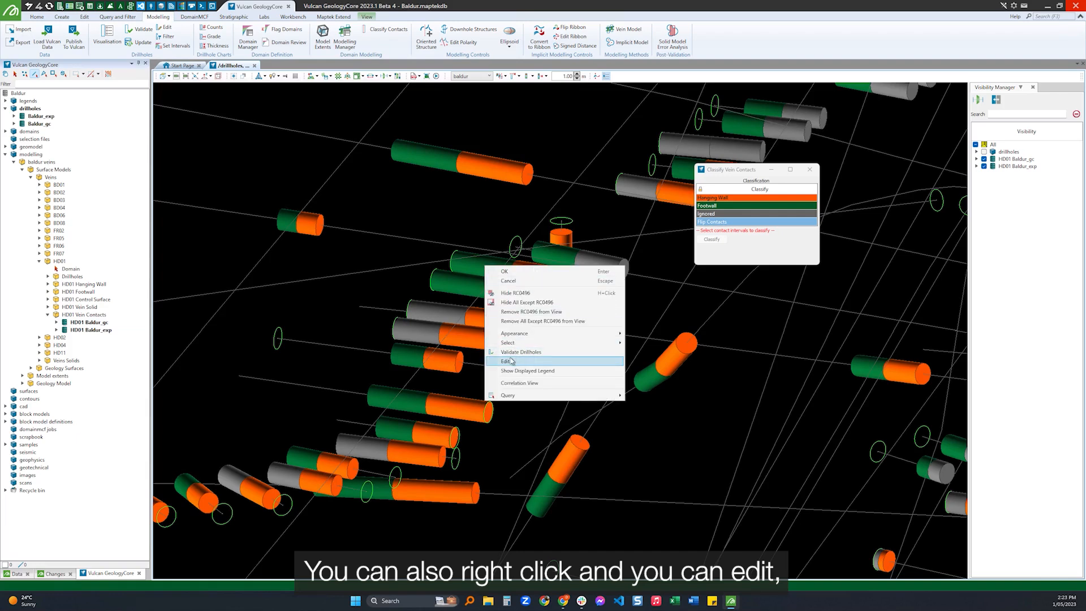
{"action": "left_click", "coordinate": [511, 361]}
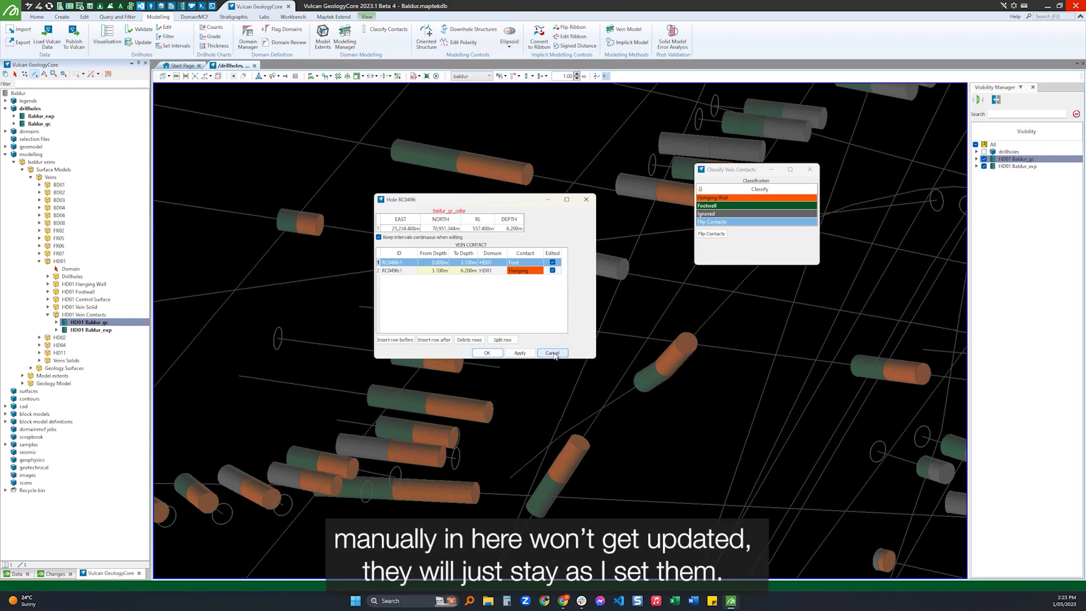
{"action": "left_click", "coordinate": [553, 261]}
{"action": "left_click", "coordinate": [552, 271]}
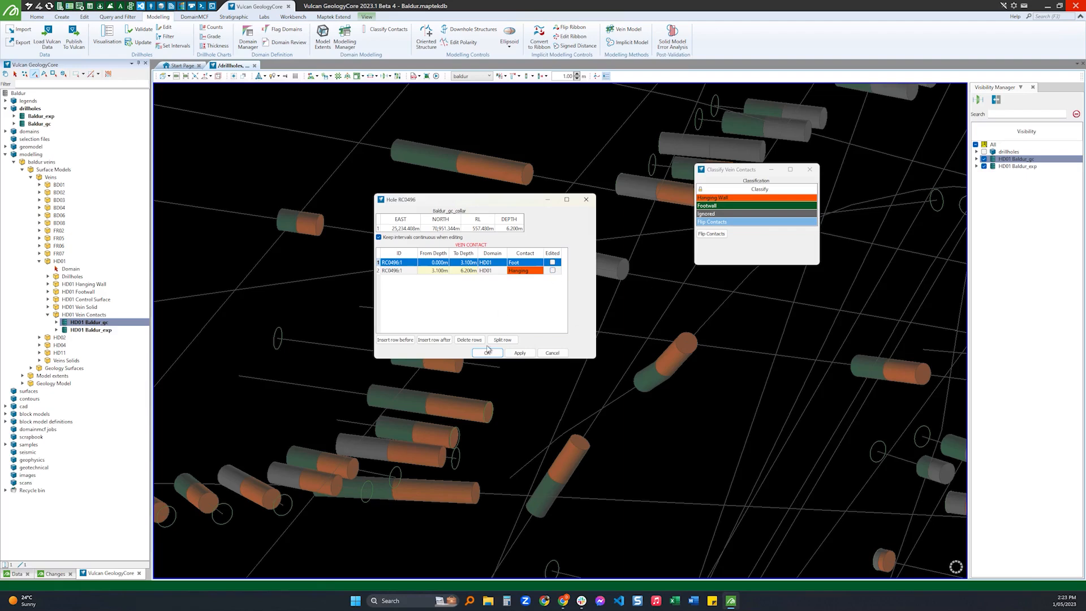
{"action": "left_click", "coordinate": [488, 353]}
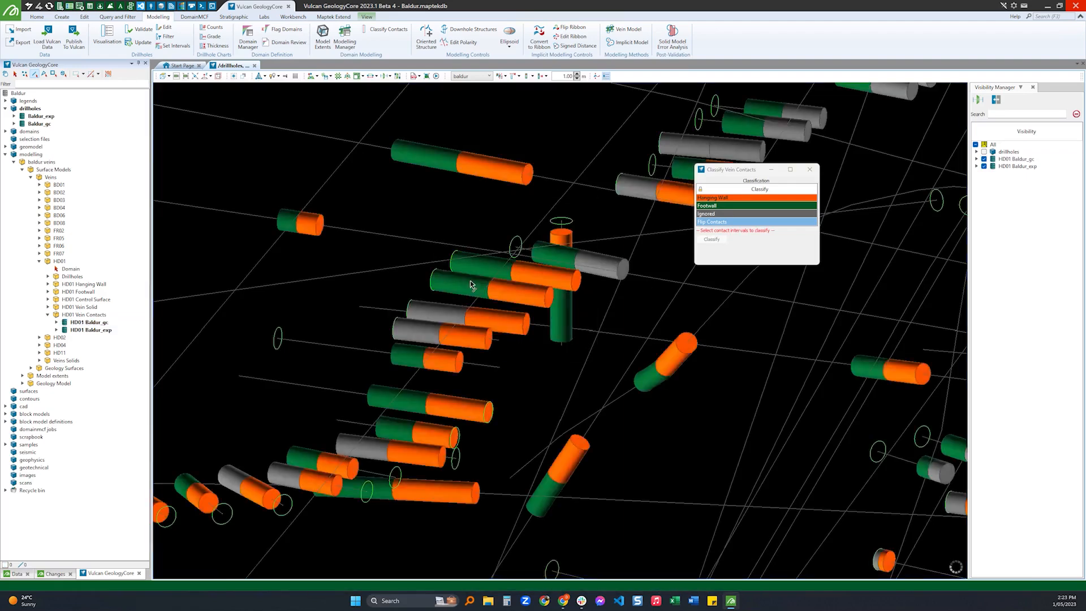
{"action": "left_click_drag", "start_coordinate": [470, 281], "coordinate": [498, 292]}
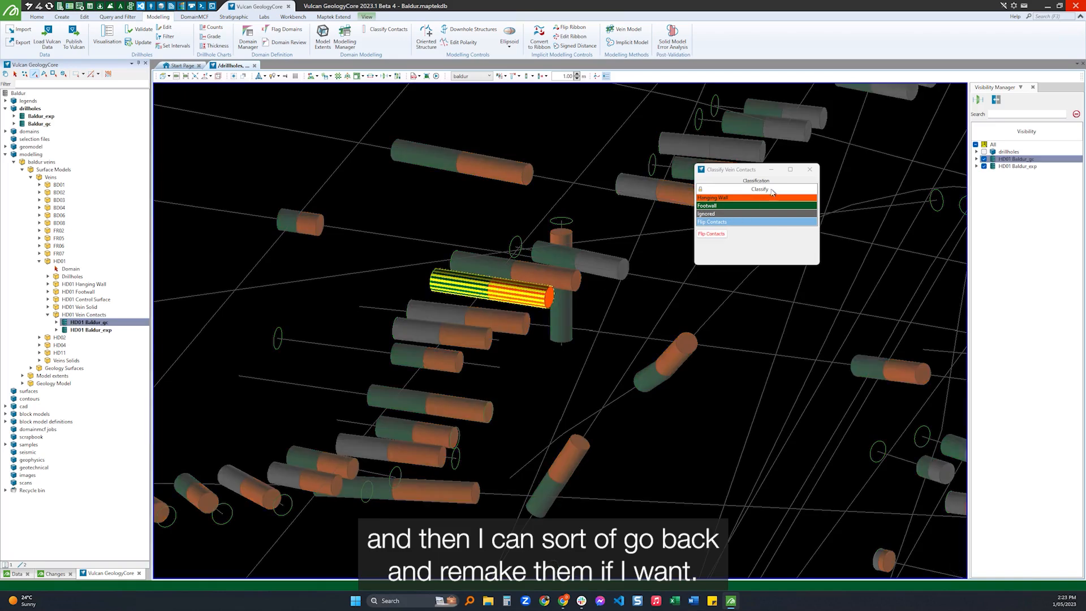
{"action": "left_click", "coordinate": [811, 170]}
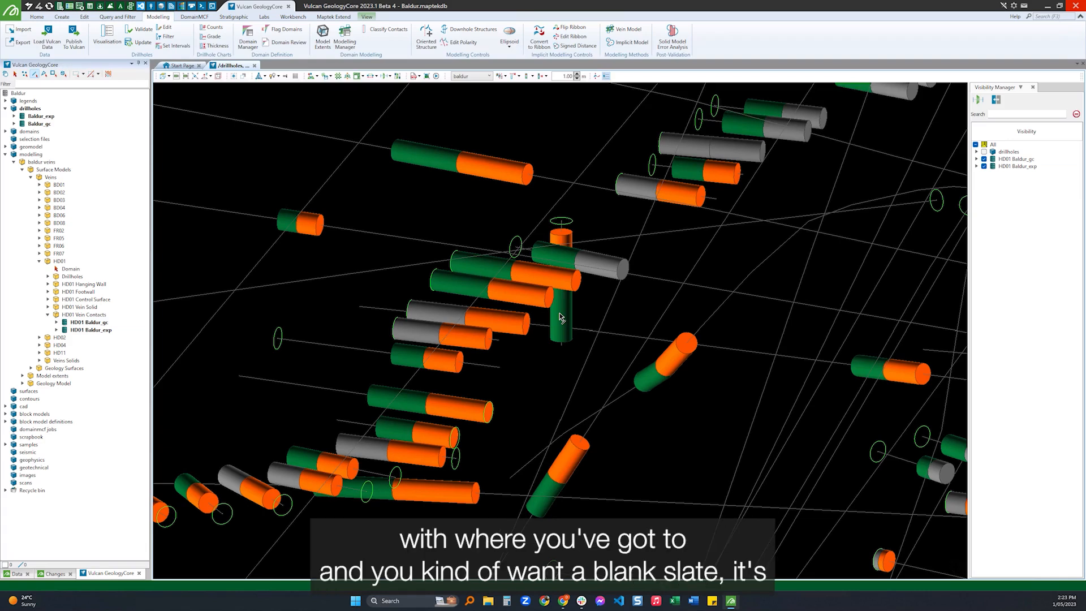
Delete the HD01 Baldur_gc and HD01 Baldur_exp vein contacts and rerun the HD01 surface model.
{"action": "left_click", "coordinate": [79, 324]}
{"action": "left_click", "coordinate": [83, 331], "text": "shift"}
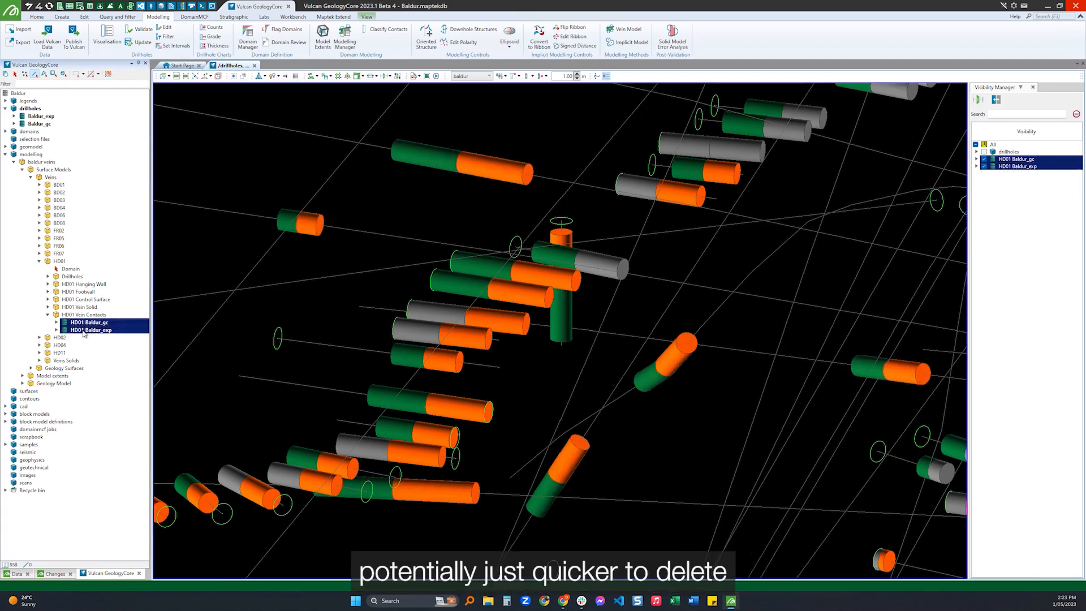
{"action": "key", "text": "Delete"}
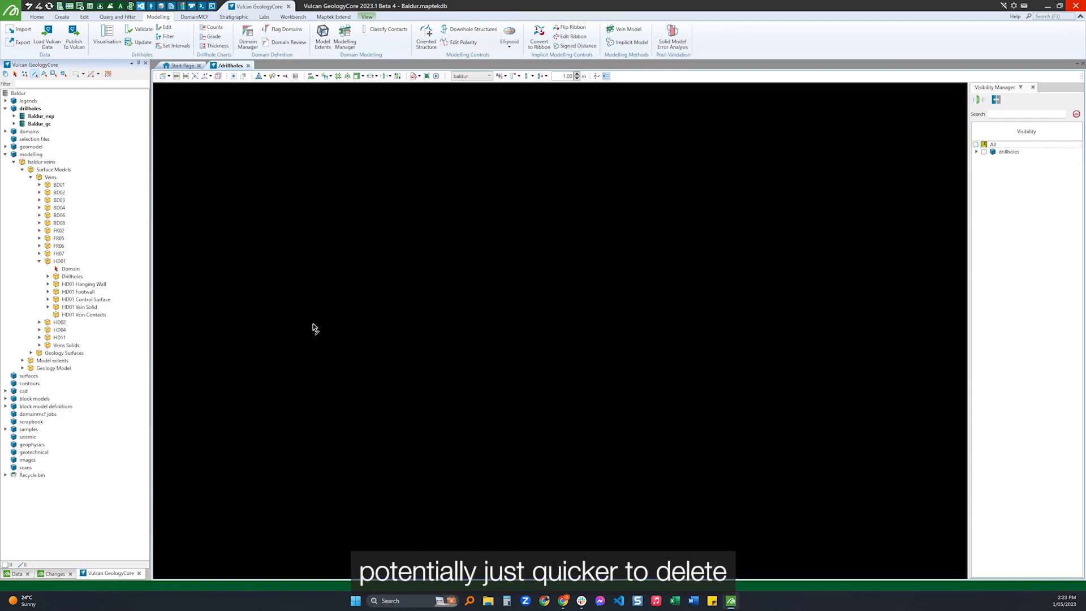
{"action": "left_click", "coordinate": [651, 204]}
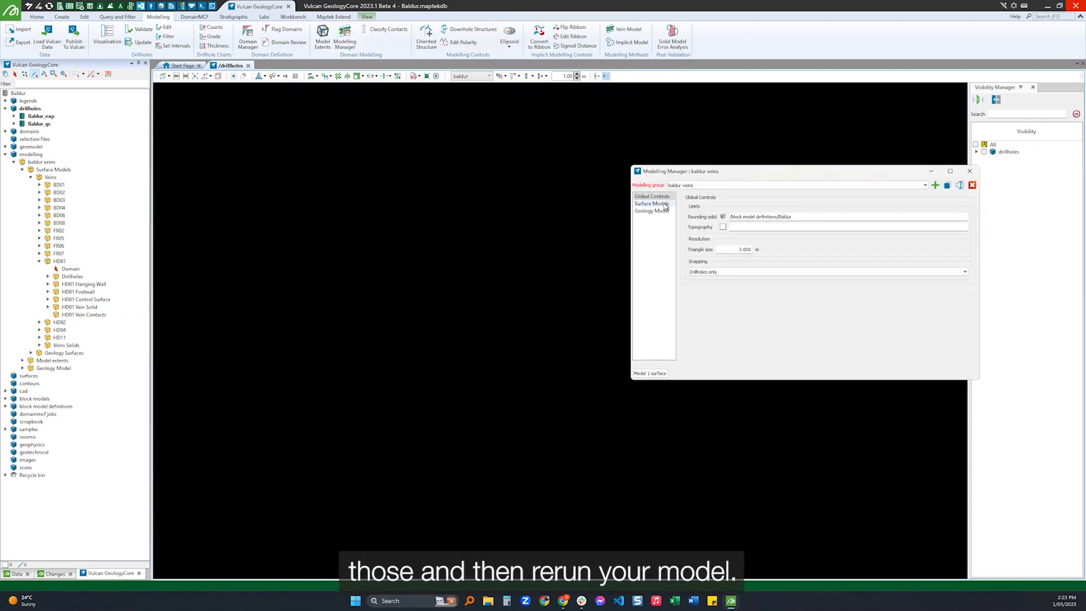
{"action": "left_click", "coordinate": [690, 236]}
{"action": "left_click", "coordinate": [649, 374]}
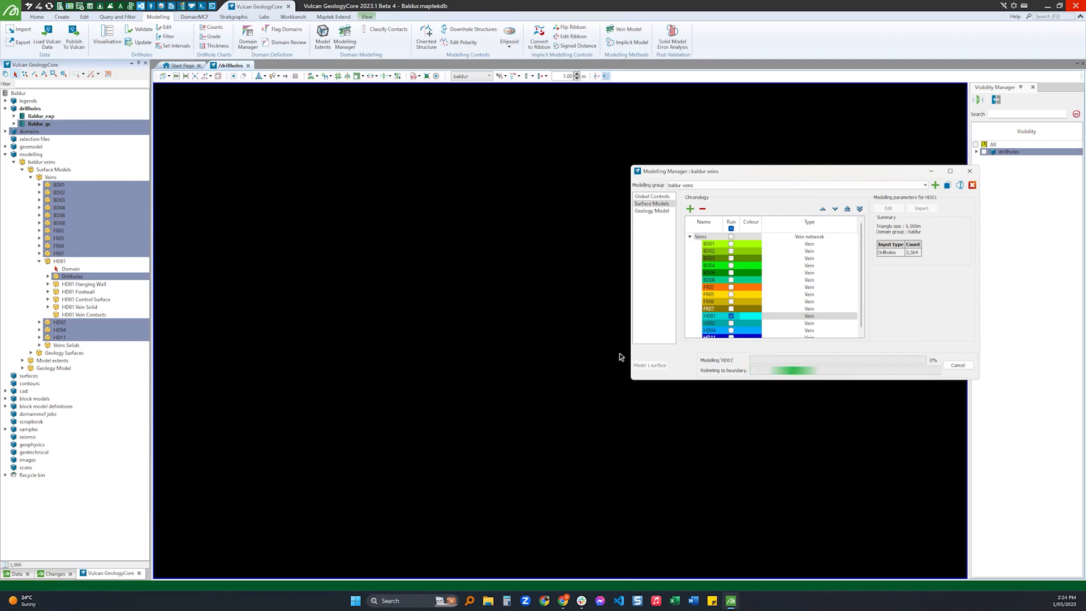
Apply the vein contacts visualisation to the drillholes and load the regenerated HD01 Baldur_exp and HD01 Baldur_gc contacts into the view.
{"action": "left_click", "coordinate": [473, 77]}
{"action": "left_click", "coordinate": [472, 115]}
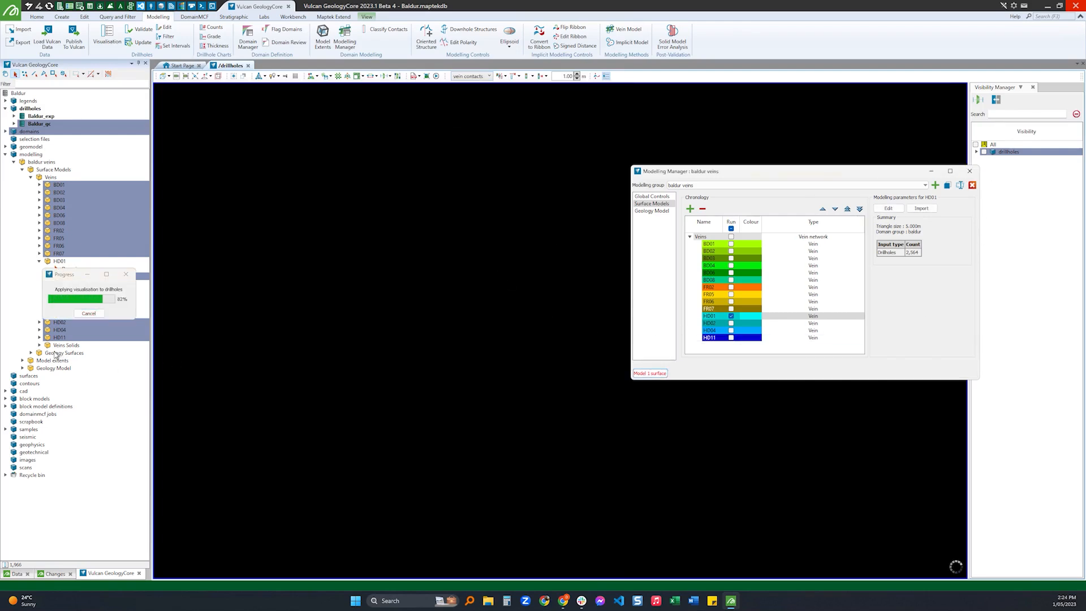
{"action": "left_click", "coordinate": [39, 345]}
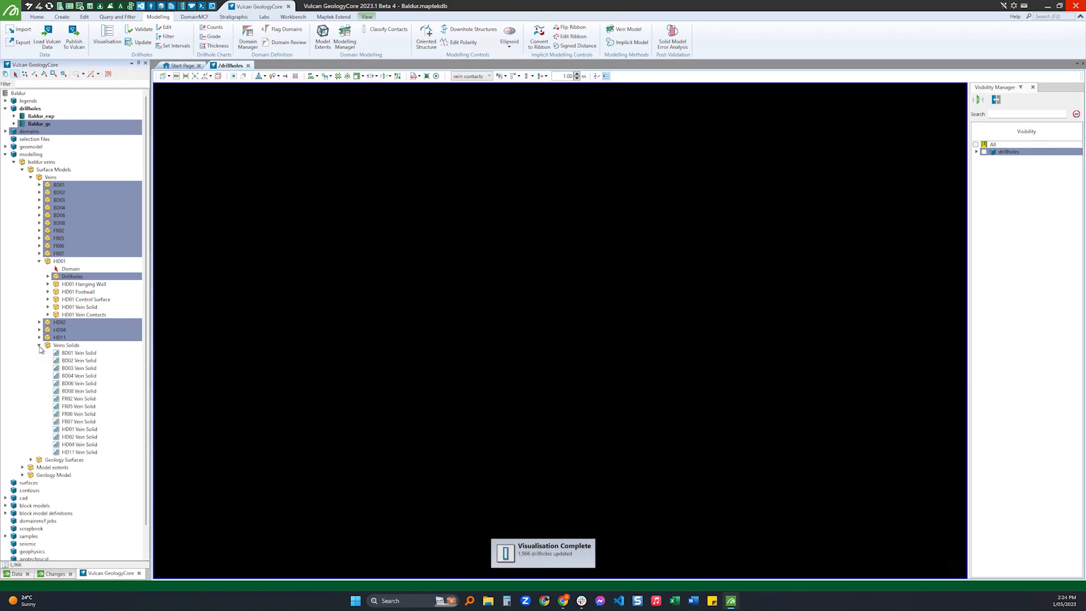
{"action": "left_click", "coordinate": [39, 345]}
{"action": "left_click", "coordinate": [49, 315]}
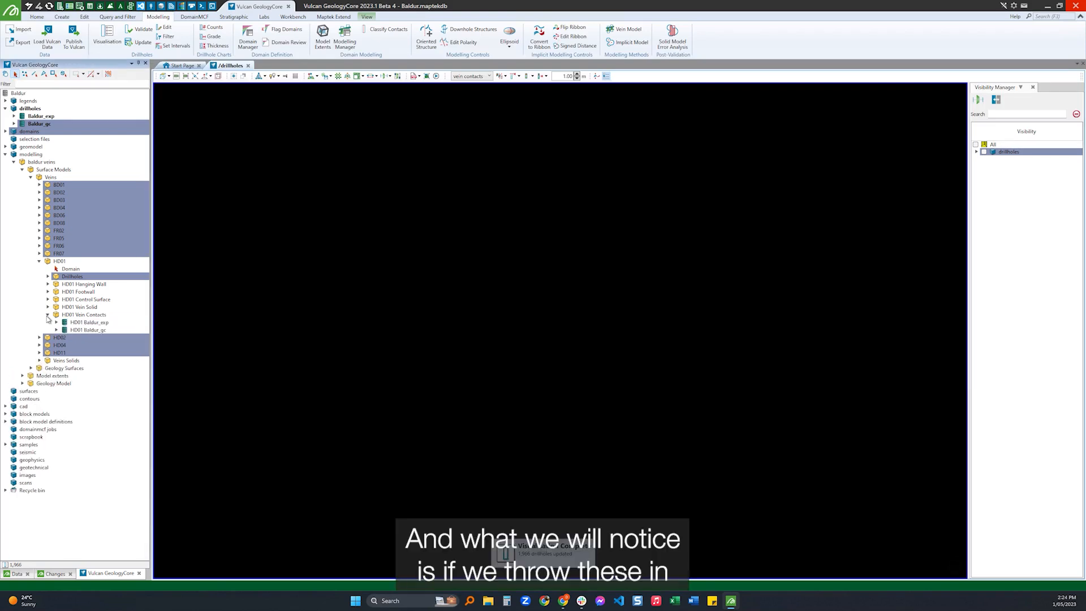
{"action": "left_click", "coordinate": [85, 322]}
{"action": "left_click", "coordinate": [88, 329], "text": "shift"}
{"action": "left_click_drag", "start_coordinate": [88, 330], "coordinate": [527, 331]}
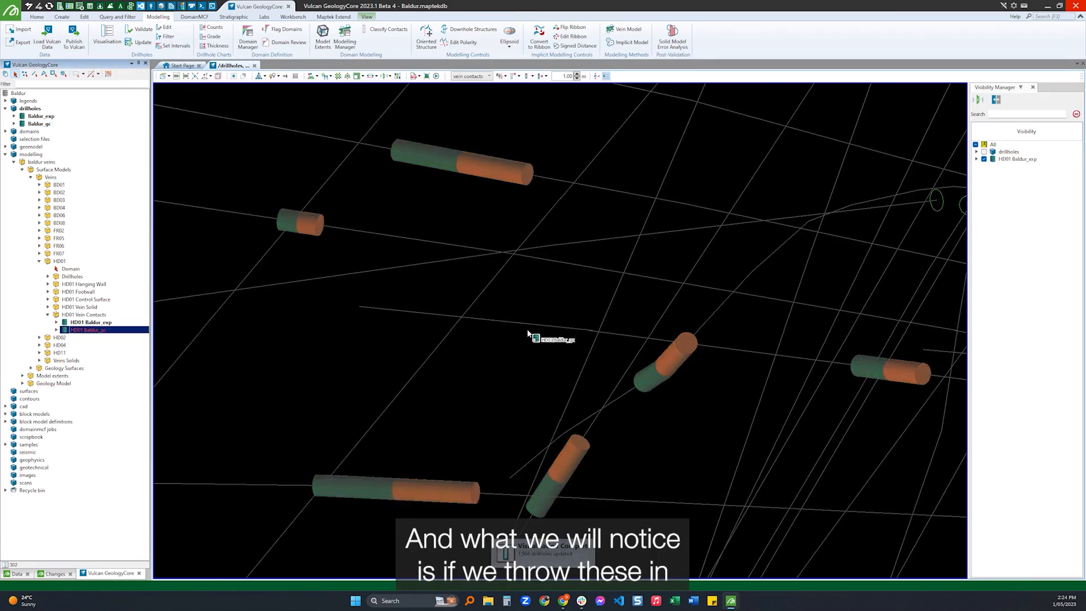
{"action": "left_click", "coordinate": [95, 323], "text": "shift"}
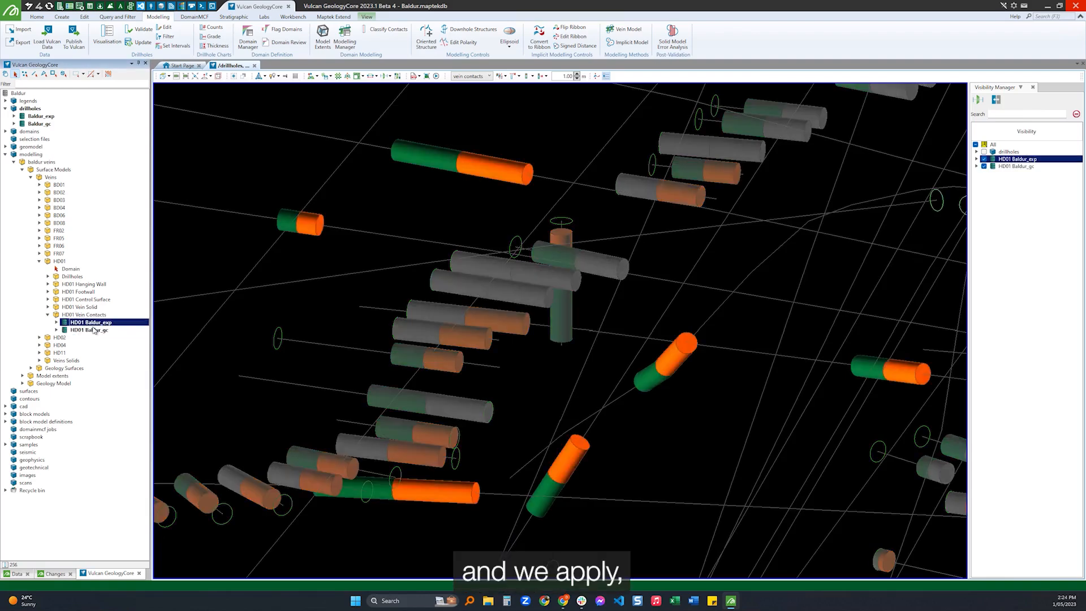
Display the two HD01 contact sets as interval cylinders only, without hole traces and collars, and inspect the contacts.
{"action": "left_click", "coordinate": [474, 77]}
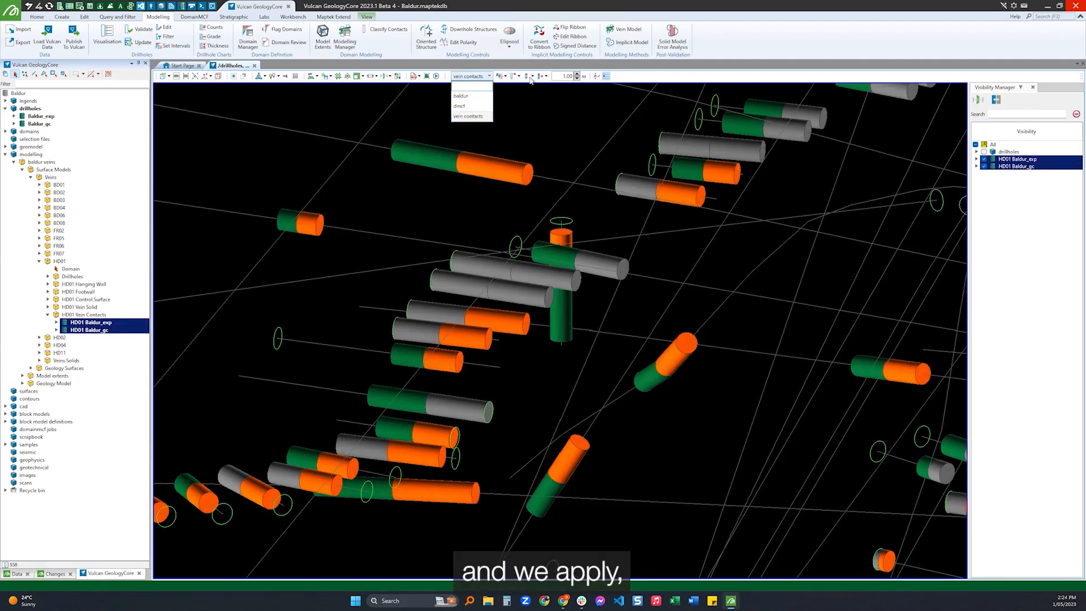
{"action": "left_click", "coordinate": [638, 75]}
{"action": "left_click", "coordinate": [532, 75]}
{"action": "left_click", "coordinate": [544, 90]}
{"action": "scroll", "coordinate": [533, 209], "scroll_direction": "down", "scroll_amount": 6}
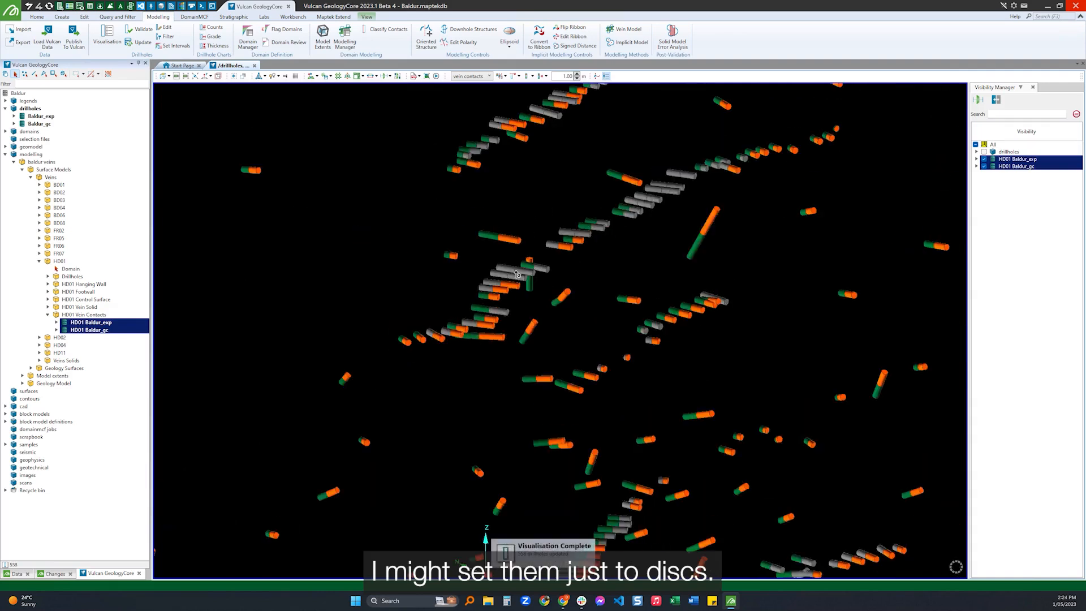
{"action": "scroll", "coordinate": [543, 309], "scroll_direction": "up", "scroll_amount": 5}
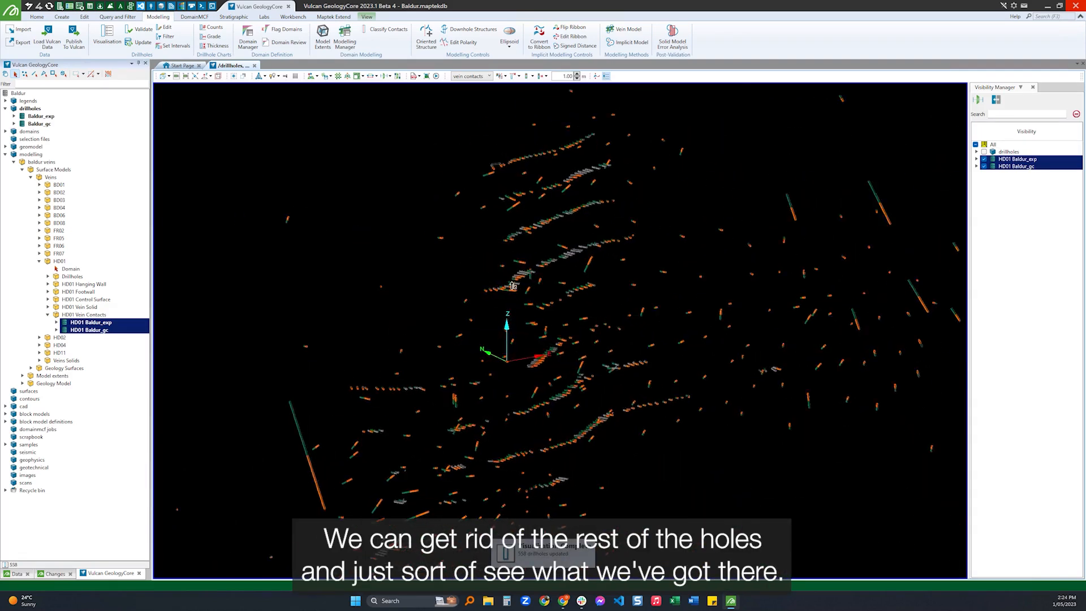
{"action": "scroll", "coordinate": [531, 306], "scroll_direction": "up", "scroll_amount": 2}
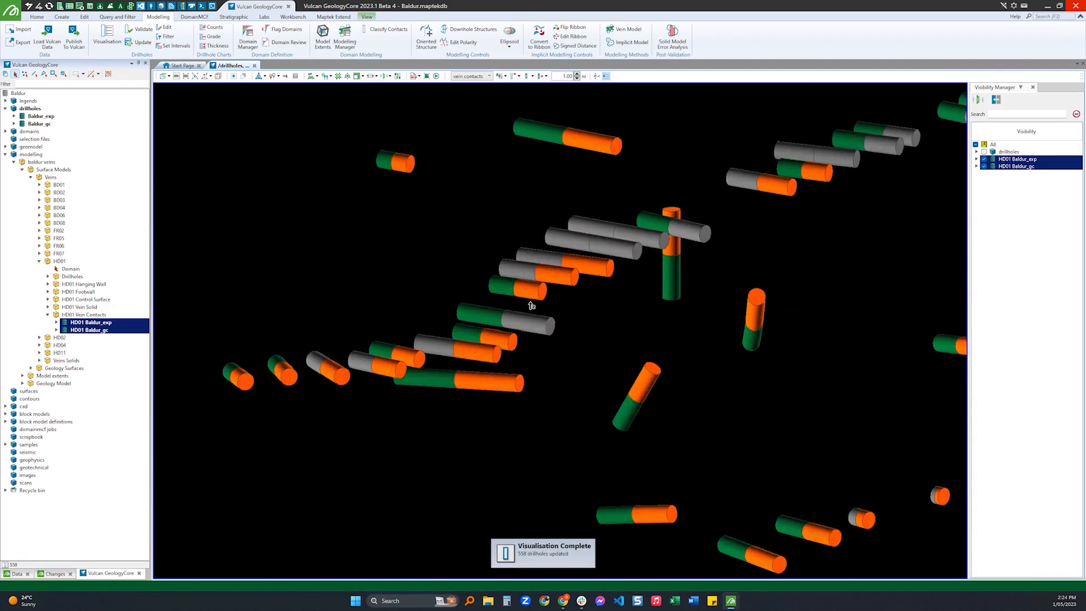
Load the HD01 Vein Solid into the view together with the vein contacts.
{"action": "scroll", "coordinate": [532, 305], "scroll_direction": "down", "scroll_amount": 3}
{"action": "left_click", "coordinate": [49, 308]}
{"action": "left_click_drag", "start_coordinate": [79, 315], "coordinate": [416, 354]}
{"action": "scroll", "coordinate": [416, 354], "scroll_direction": "down", "scroll_amount": 3}
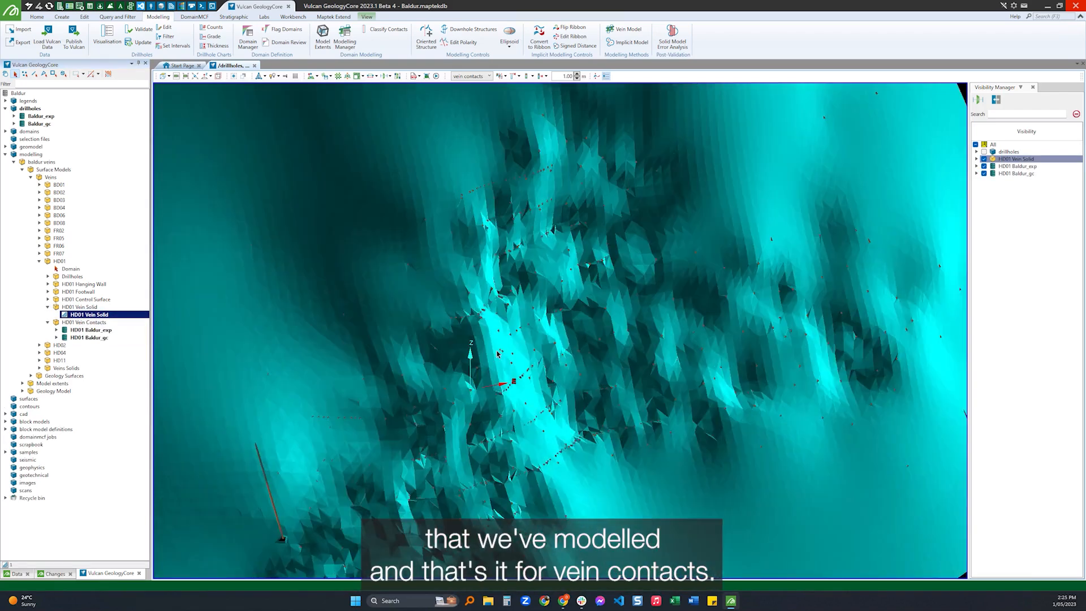